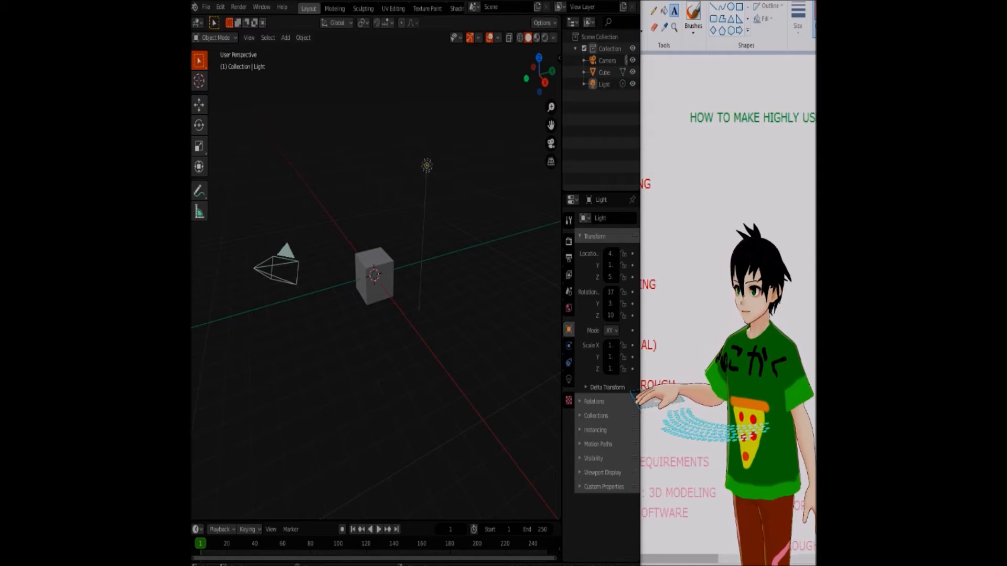
Select the default cube and scale it out along Y and X, flattening it along Z into a wide floor slab
left_click_drag(350, 242, 400, 311)
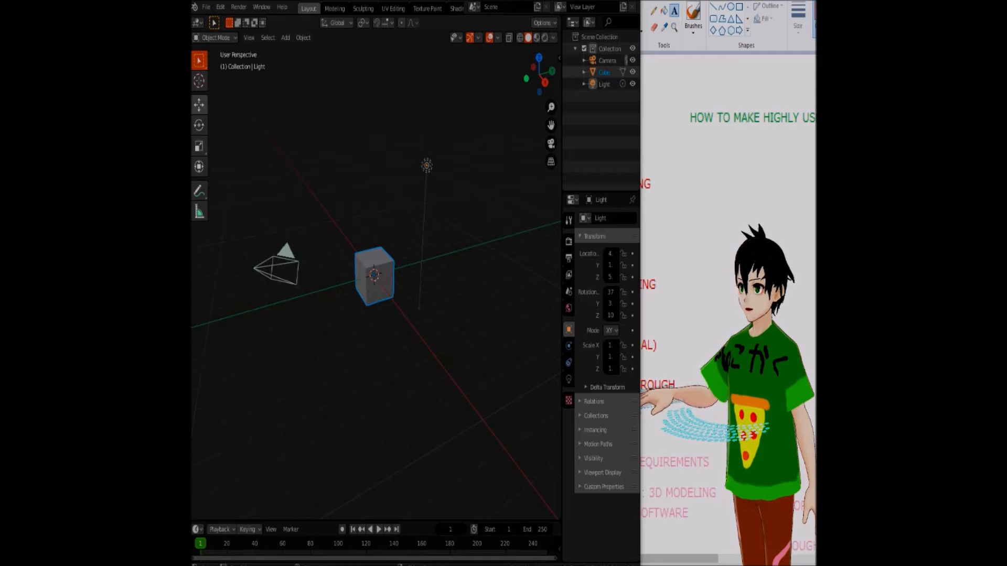
left_click(198, 145)
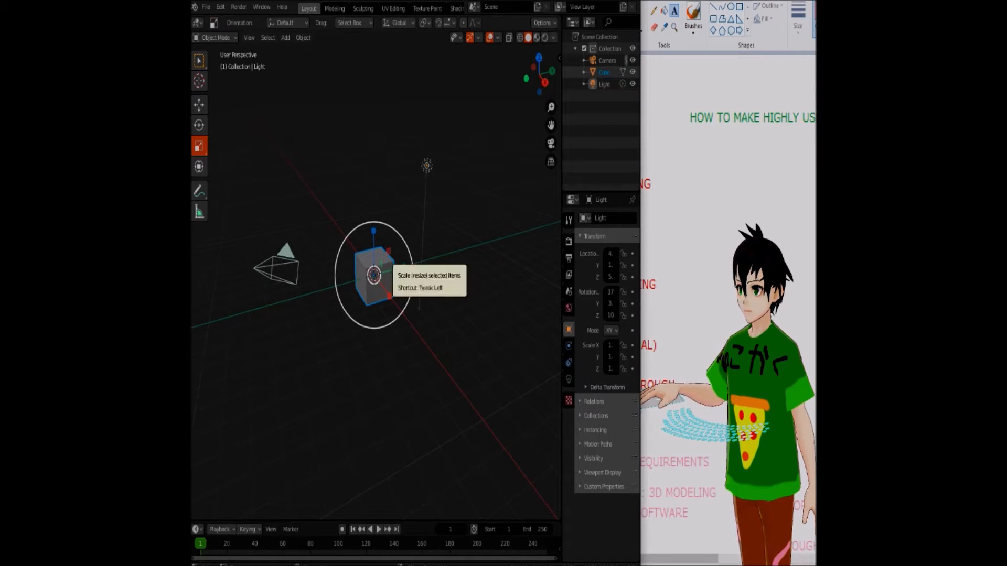
left_click_drag(404, 267, 541, 234)
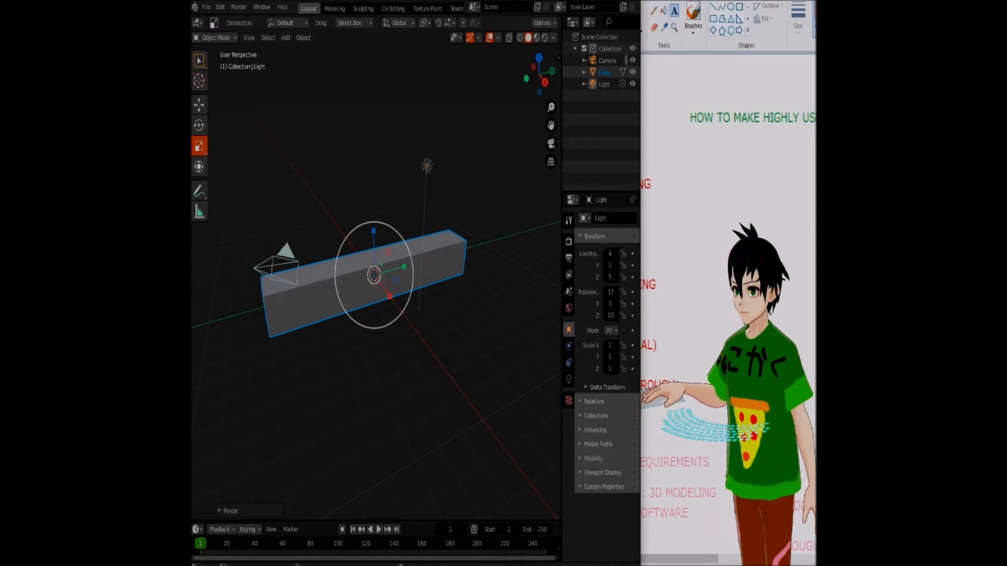
left_click_drag(389, 296, 467, 444)
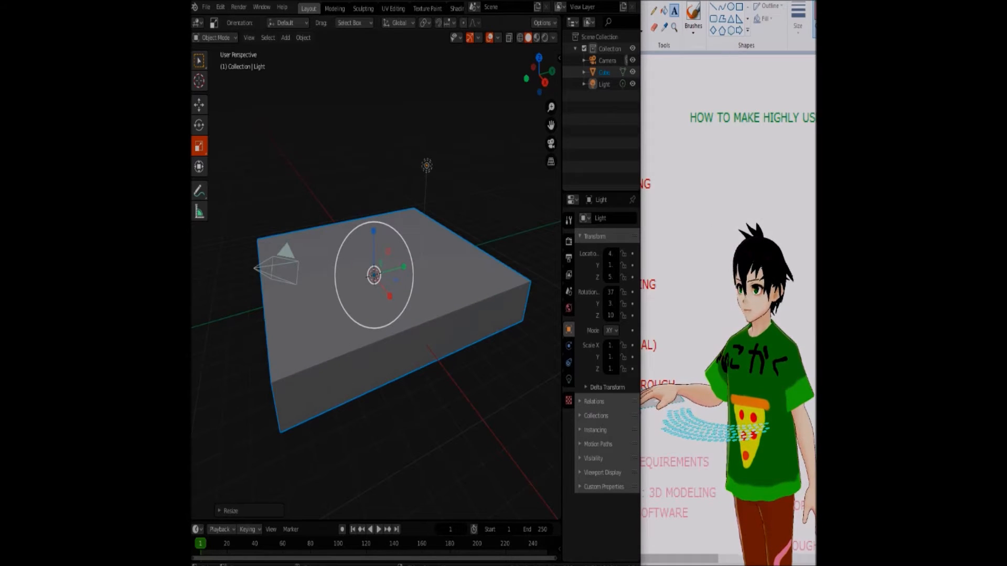
left_click_drag(374, 231, 379, 255)
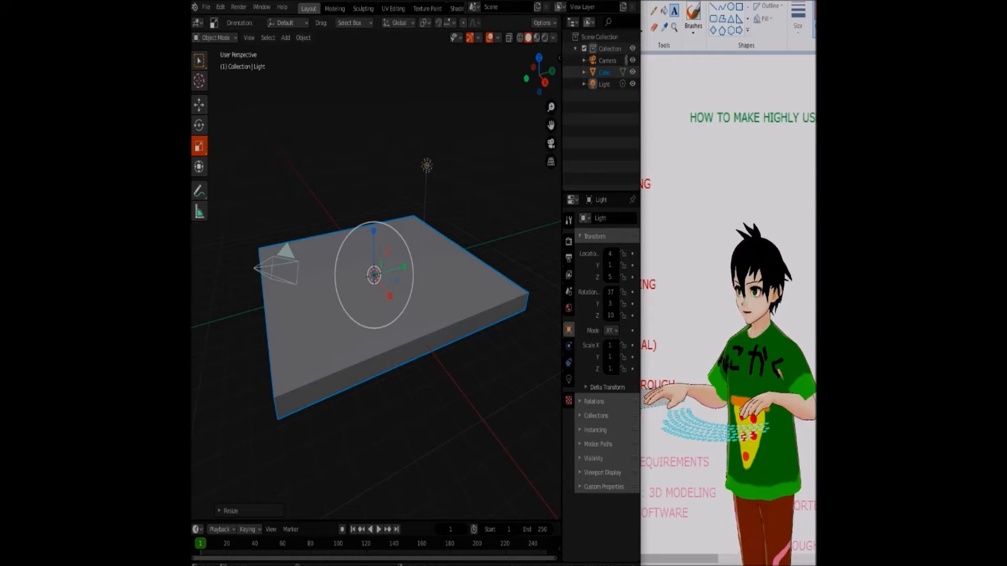
Copy the floor slab and rotate the copy about the Y axis until it stands upright as a wall
key("ctrl+v")
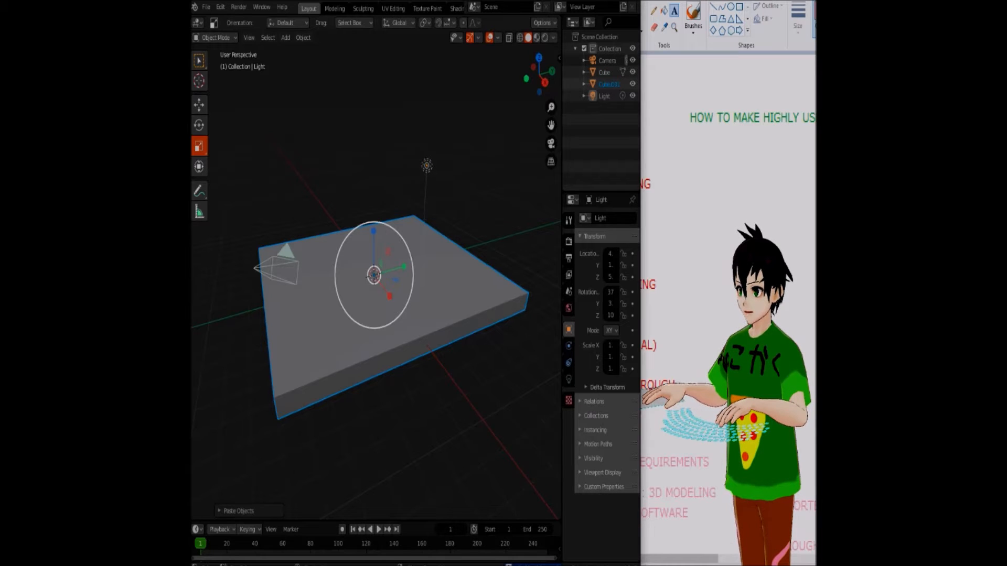
left_click(199, 126)
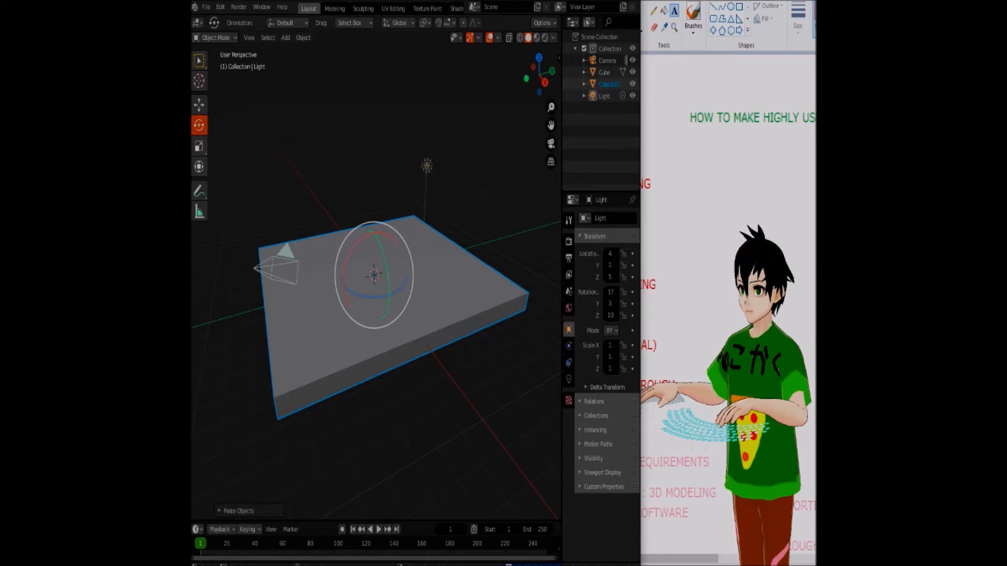
left_click_drag(378, 304, 395, 282)
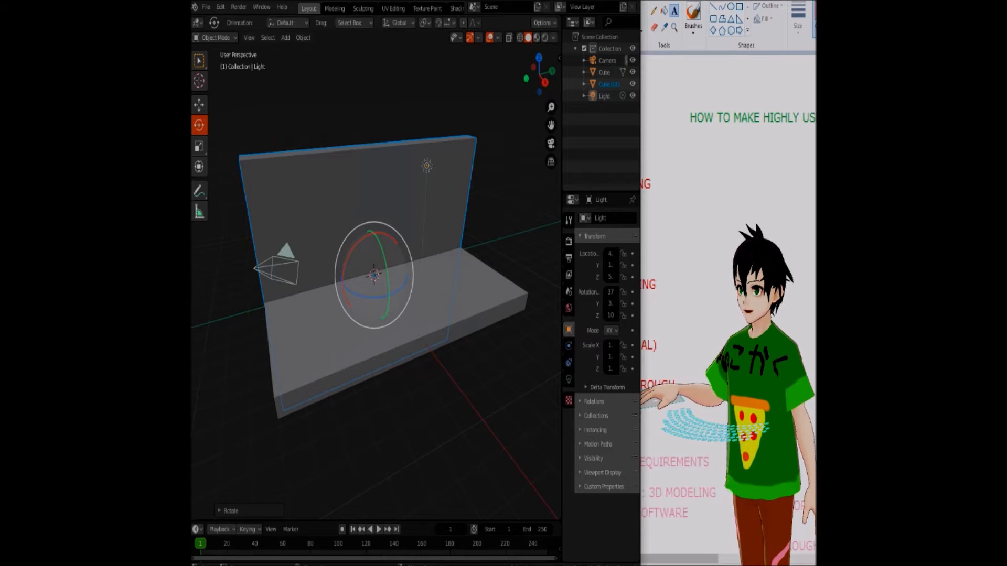
left_click_drag(382, 243, 384, 234)
Move the upright wall up and back to stand along the floor's negative X edge, leaving nothing selected
left_click(200, 105)
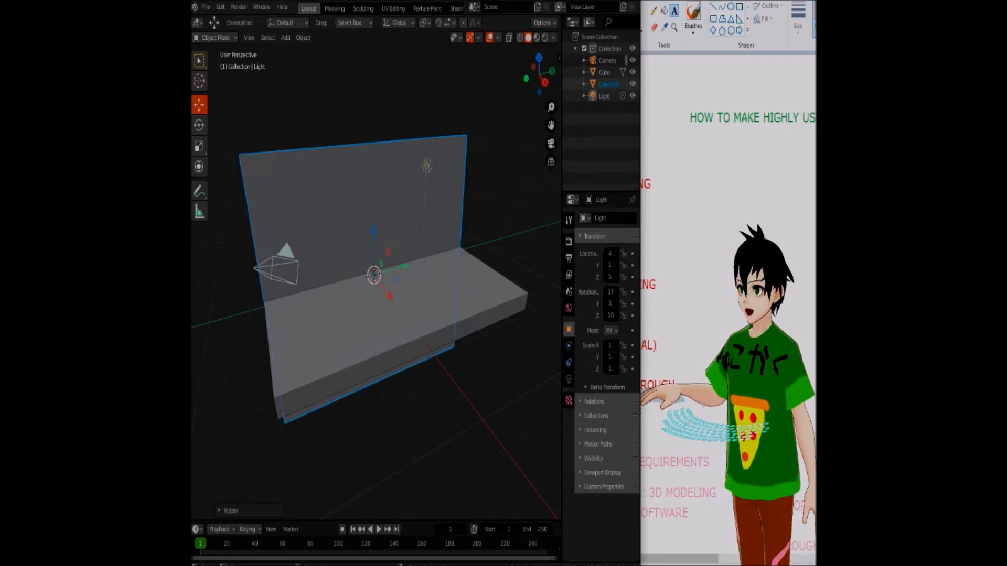
left_click_drag(374, 274, 347, 147)
right_click(441, 228)
left_click(482, 407)
left_click(481, 406)
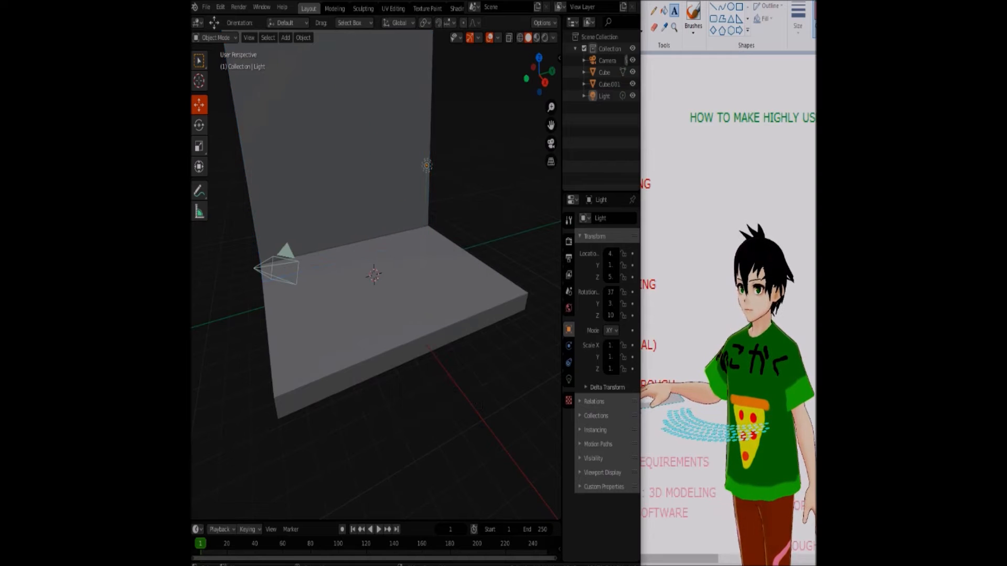
Select everything in the scene and scale it all down together
left_click_drag(540, 91, 556, 92)
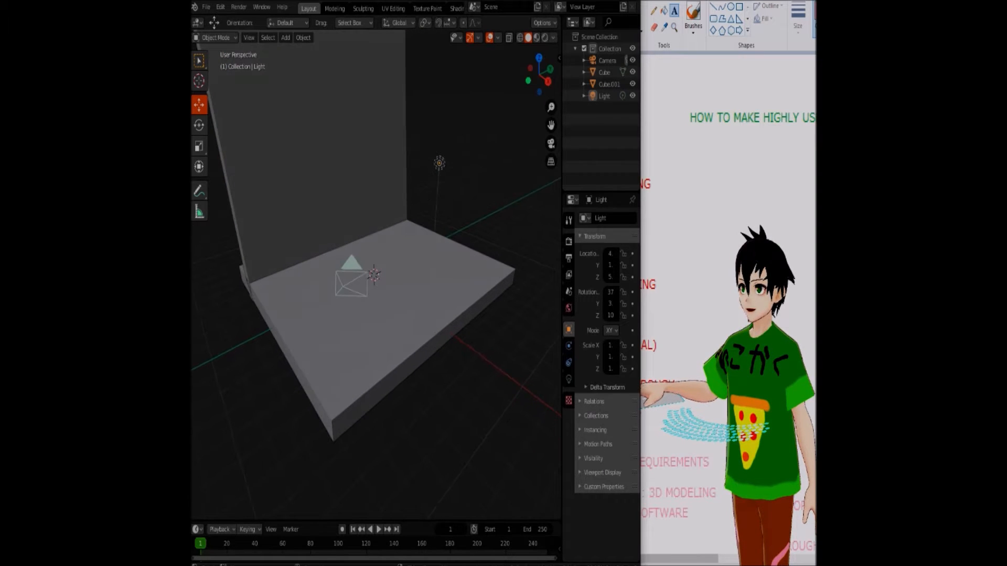
key("a")
key("s")
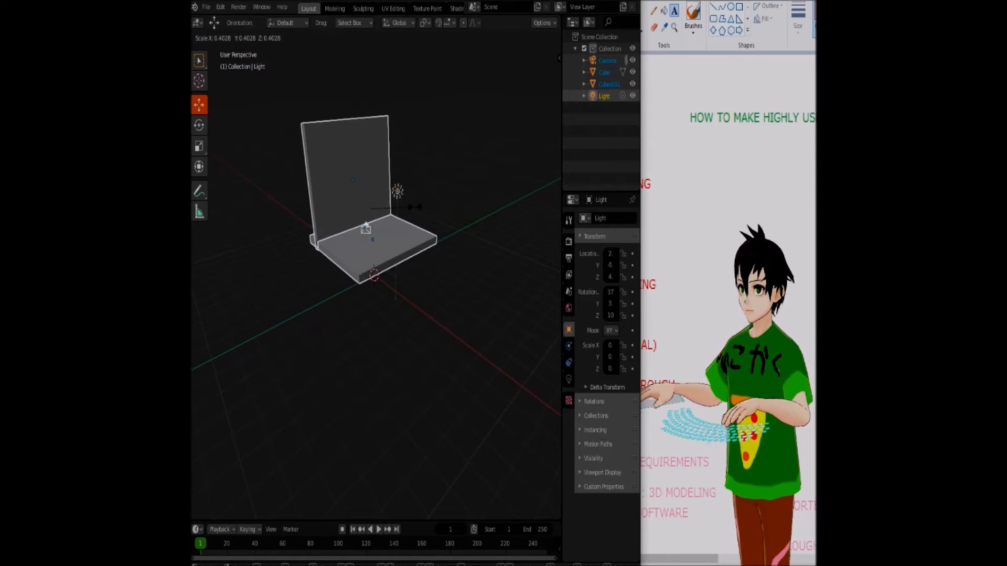
left_click(466, 199)
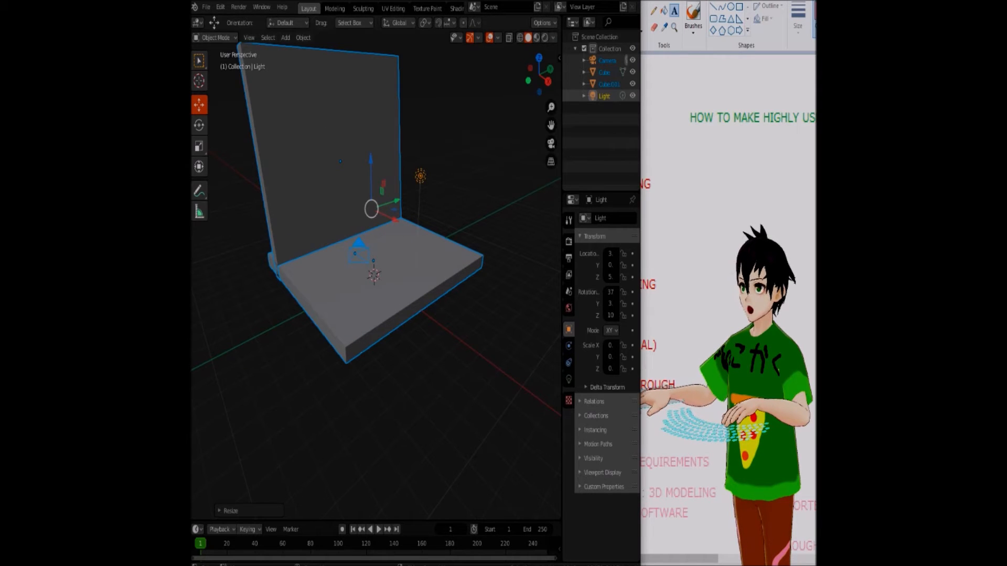
Shift the wall along X to the outer edge of the floor and straighten its tilt so it stands vertical
left_click(361, 142)
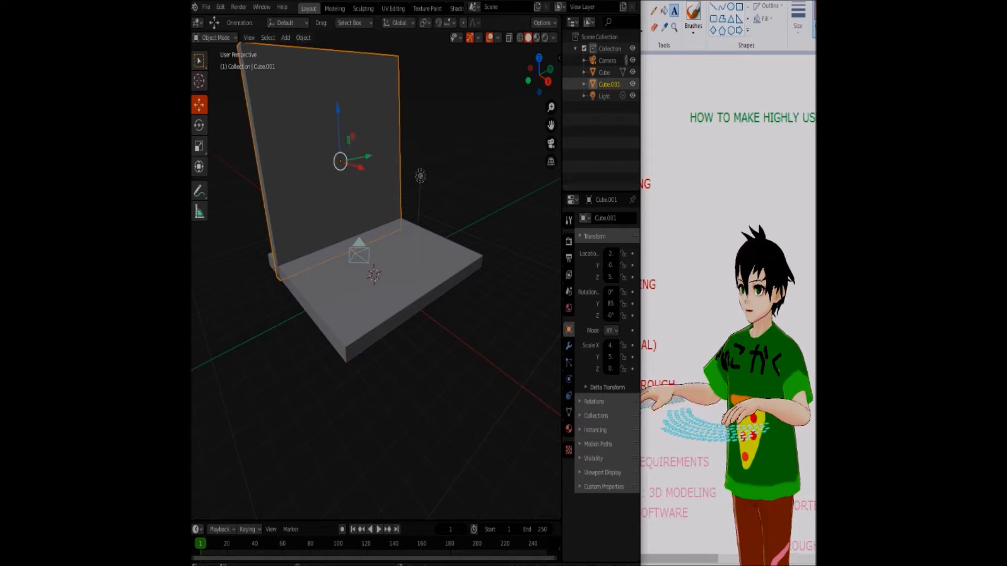
left_click_drag(361, 168, 352, 166)
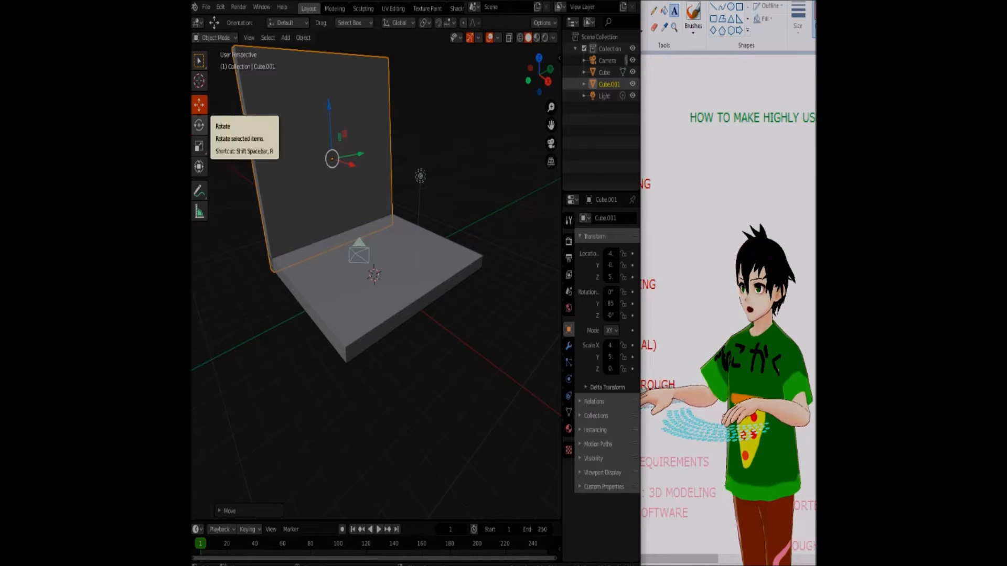
left_click(199, 125)
left_click_drag(348, 142, 336, 152)
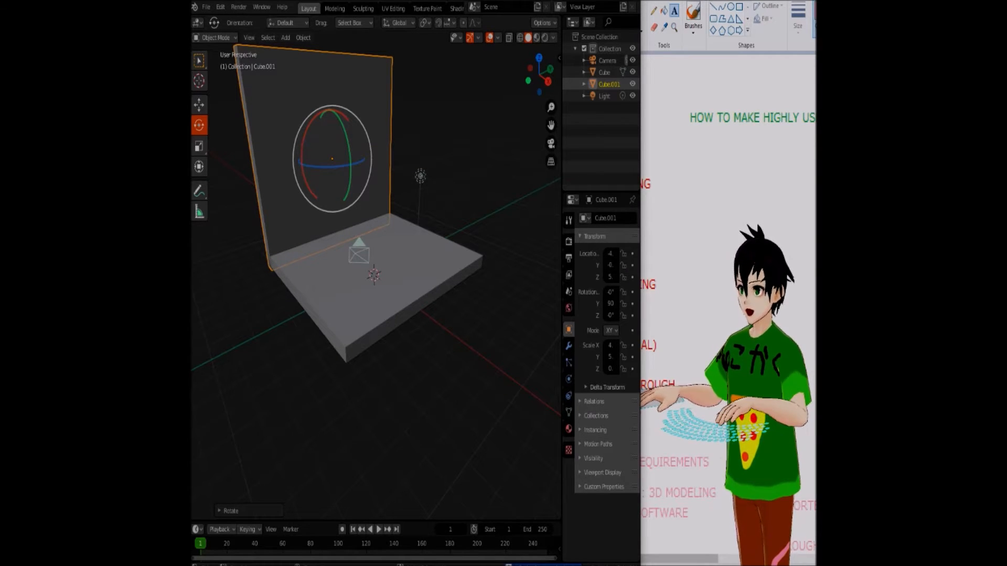
Move the wall along X to the opposite floor edge, and place a pasted copy of it back on the original edge
left_click(200, 104)
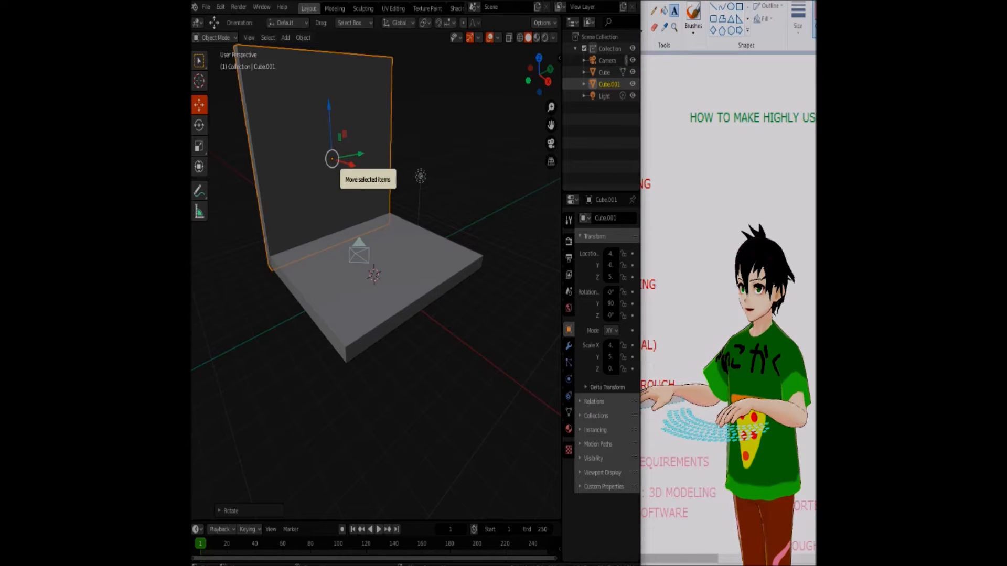
left_click_drag(350, 165, 445, 194)
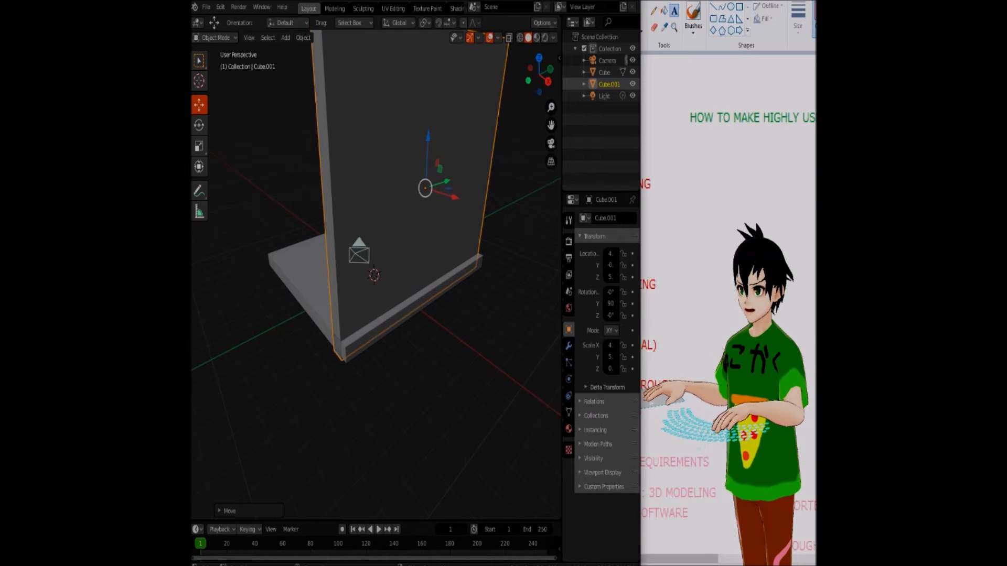
key("ctrl+v")
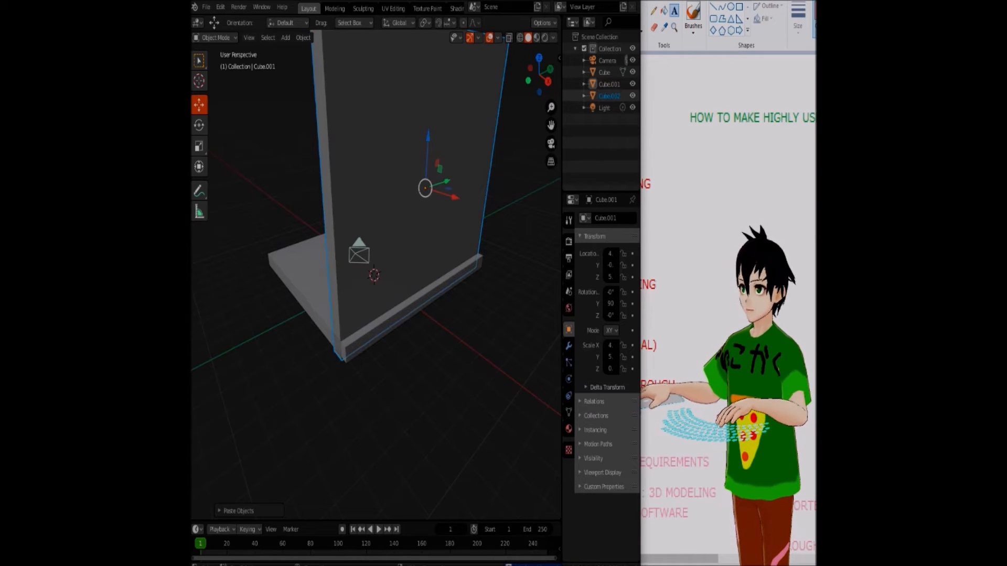
left_click_drag(447, 196, 351, 165)
key("Escape")
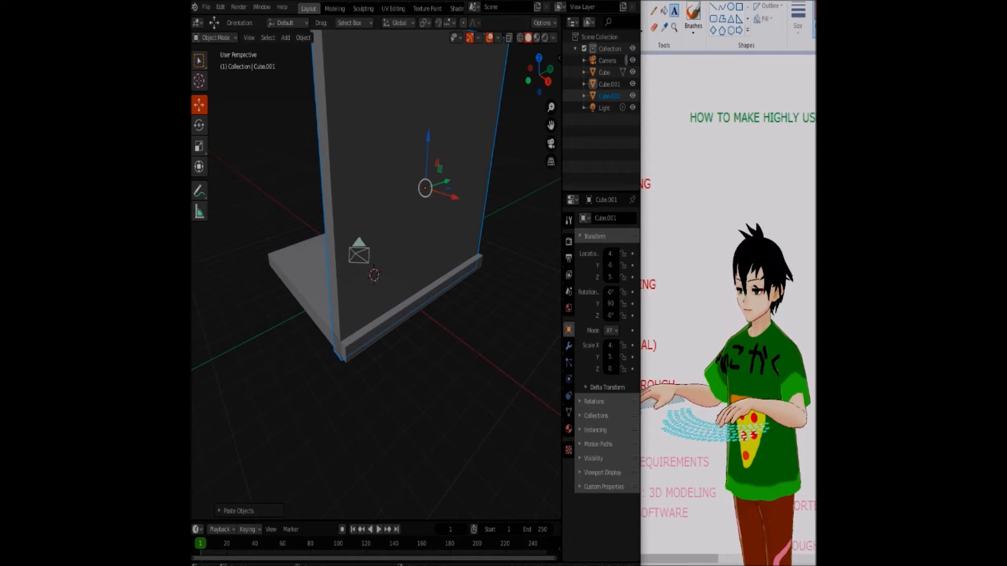
left_click_drag(454, 197, 362, 168)
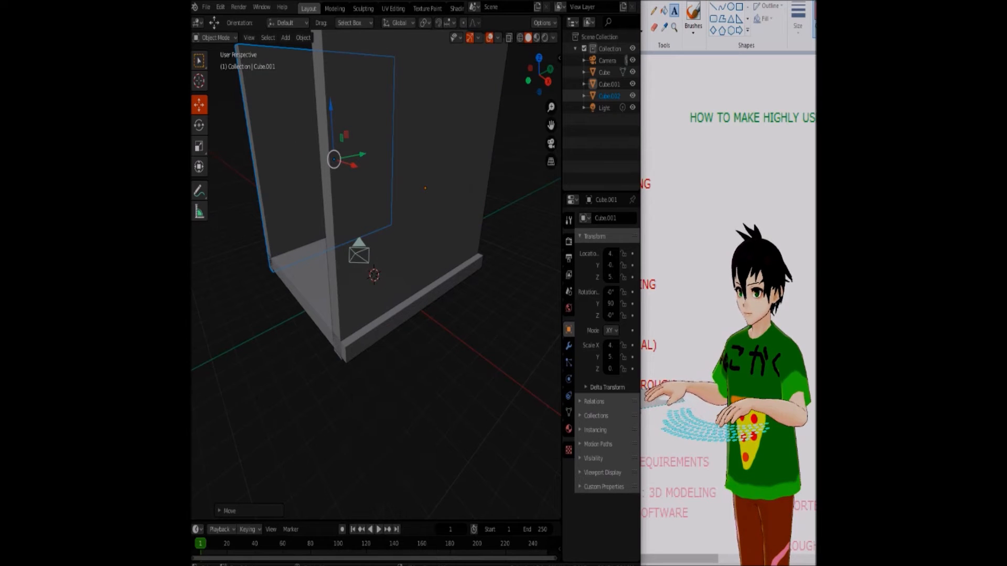
key("alt+a")
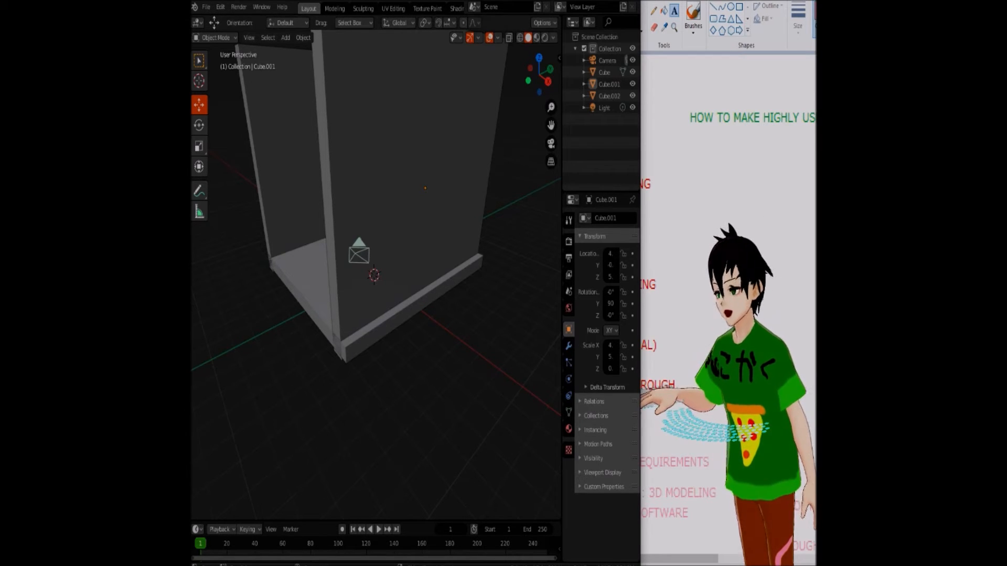
Duplicate the side wall on the negative X edge and select the new copy
left_click_drag(546, 78, 597, 78)
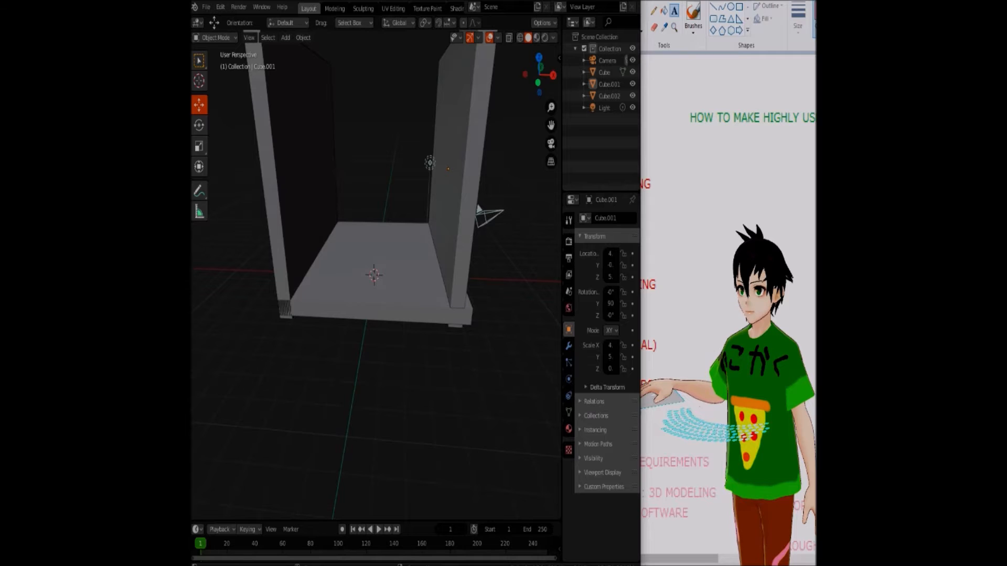
left_click_drag(641, 247, 619, 256)
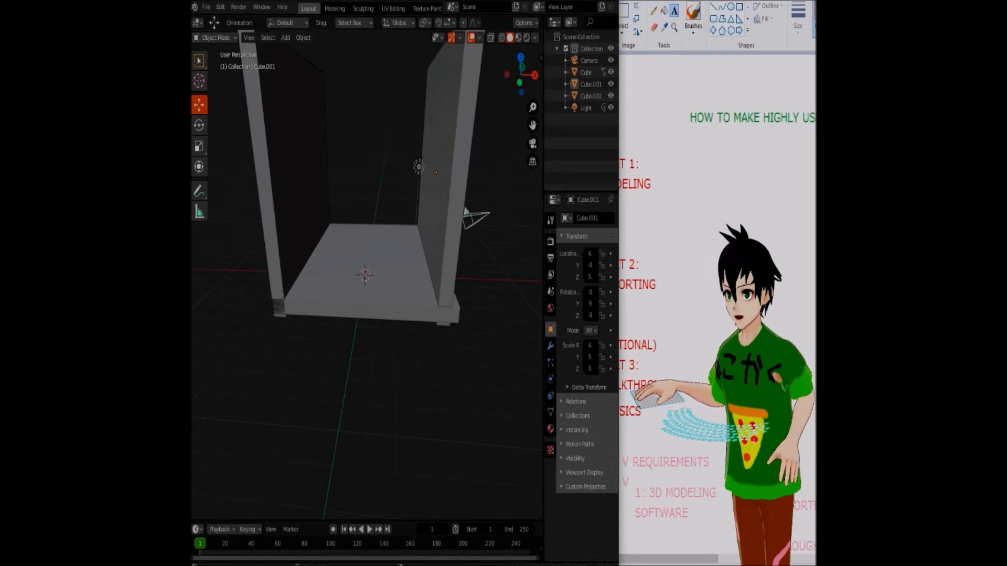
left_click(294, 184)
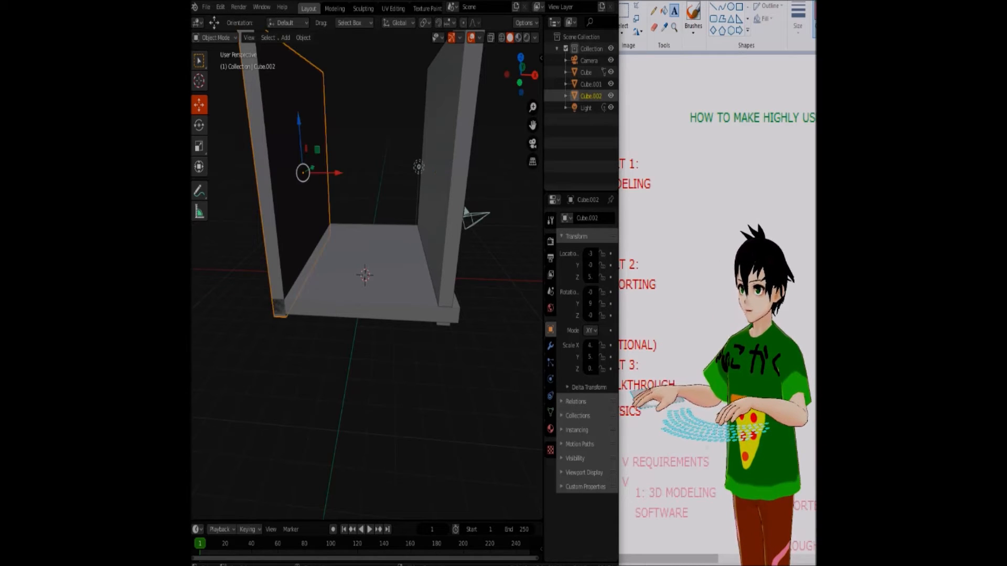
key("ctrl+v")
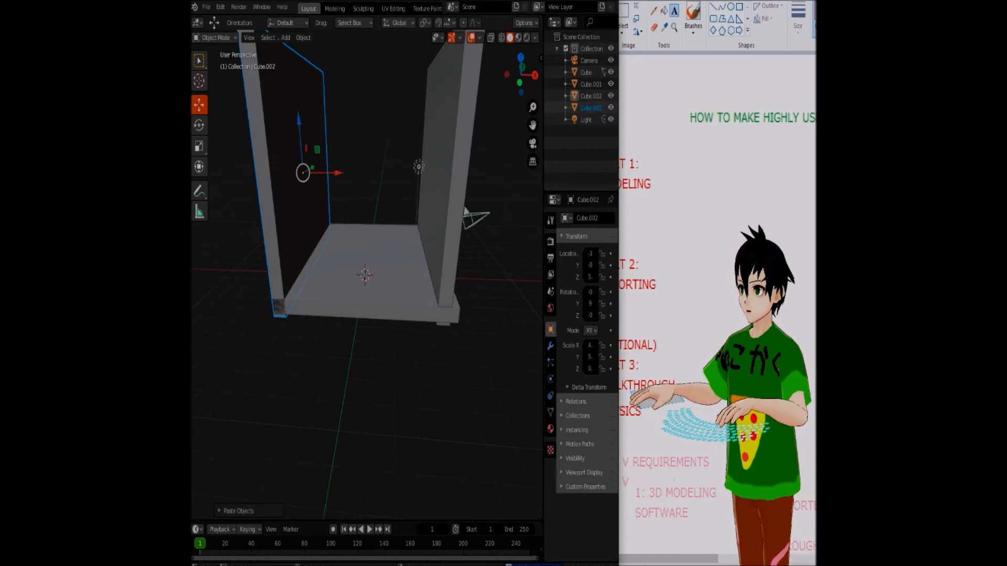
left_click(444, 194)
left_click(295, 183)
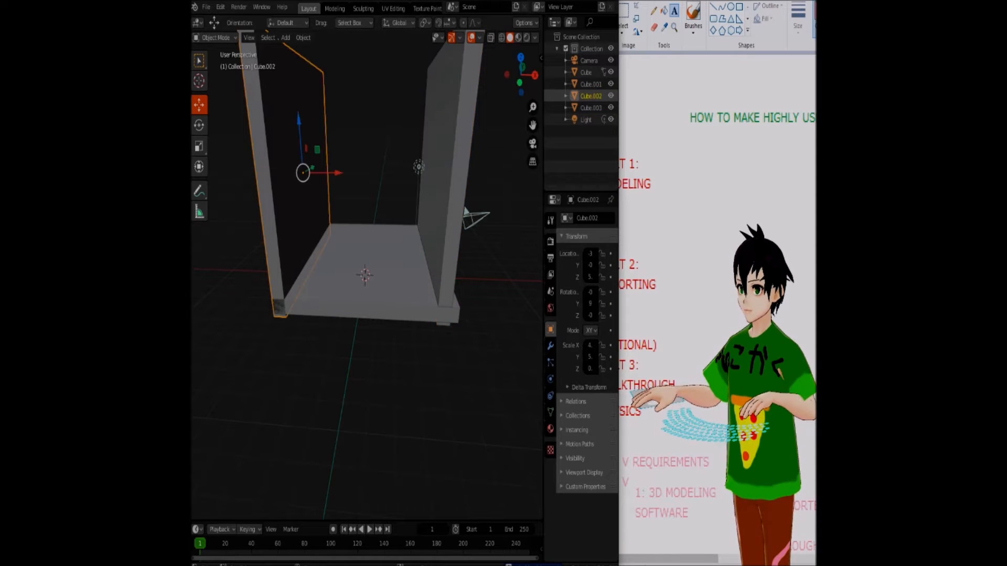
left_click(444, 194)
left_click(295, 184)
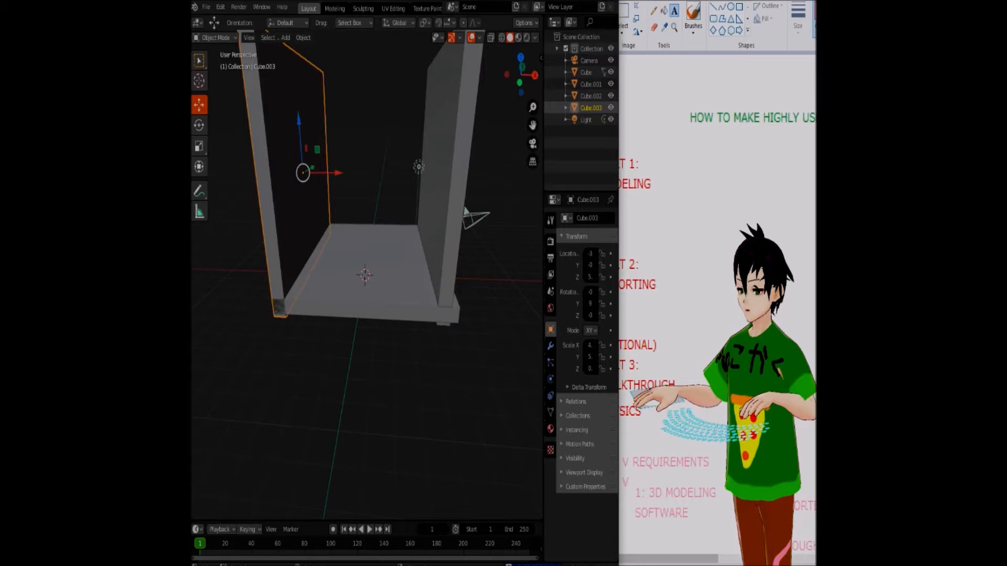
Turn the copied wall perpendicular to the side walls and move it to the floor's rear edge as the back wall
left_click(199, 125)
left_click_drag(333, 173, 297, 195)
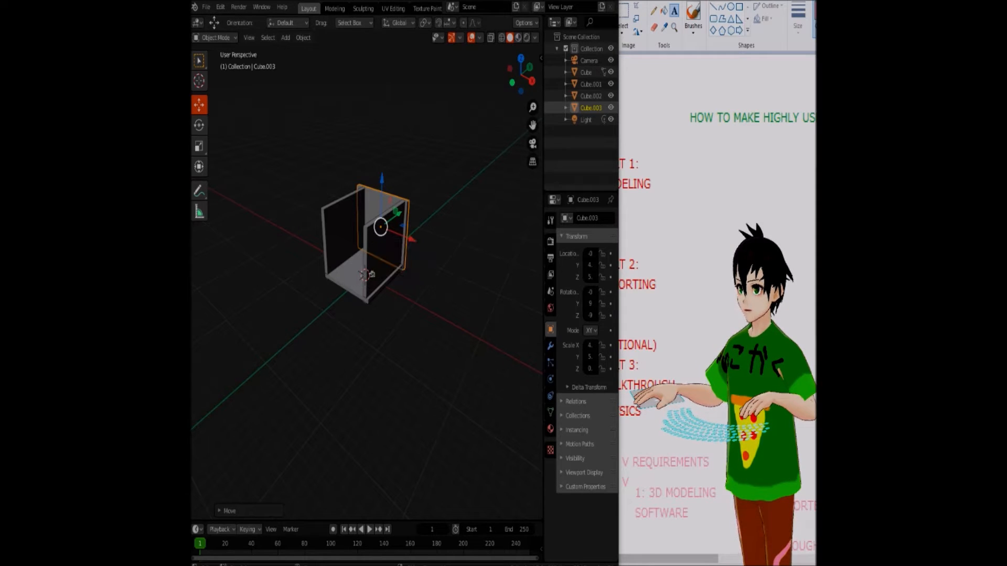
key("alt+a")
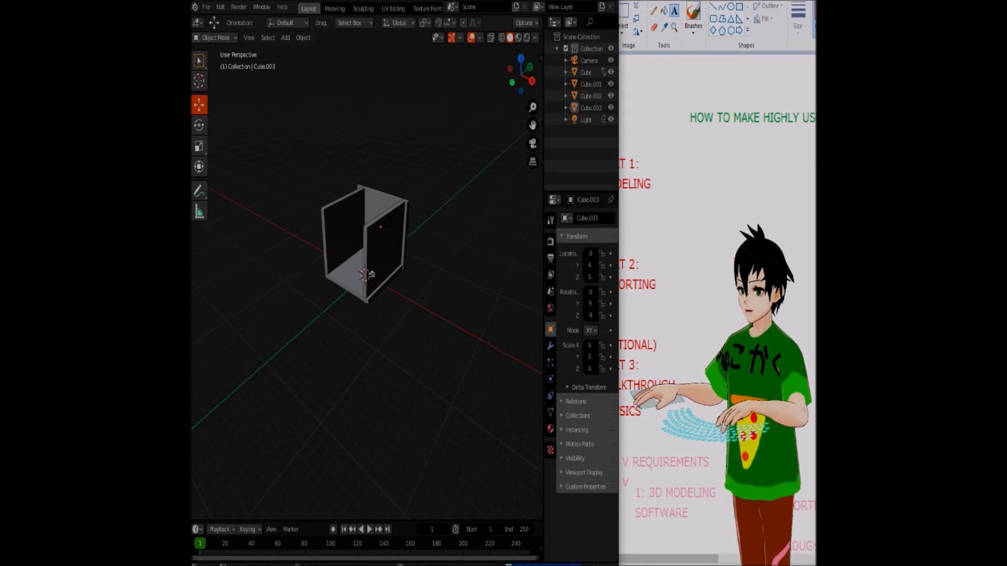
Reselect the back wall, paste a copy of it, and rotate the copy about the Z axis until it parallels the side walls
key("ctrl+z")
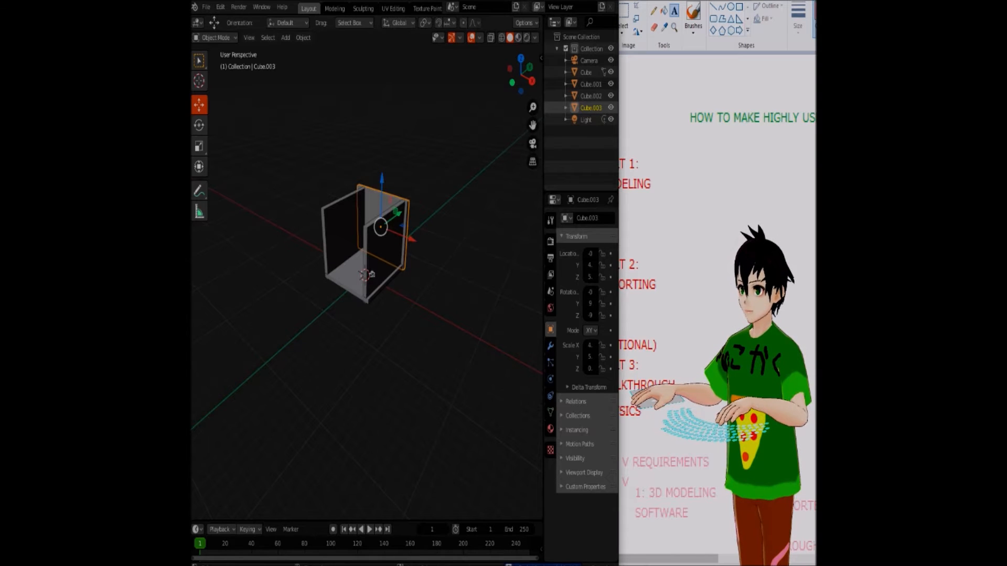
key("ctrl+v")
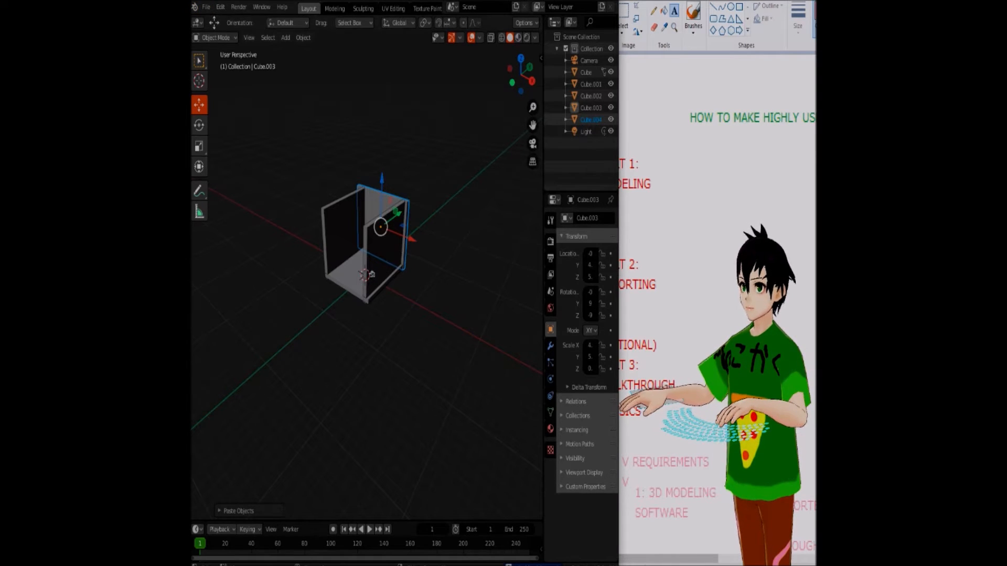
left_click(199, 125)
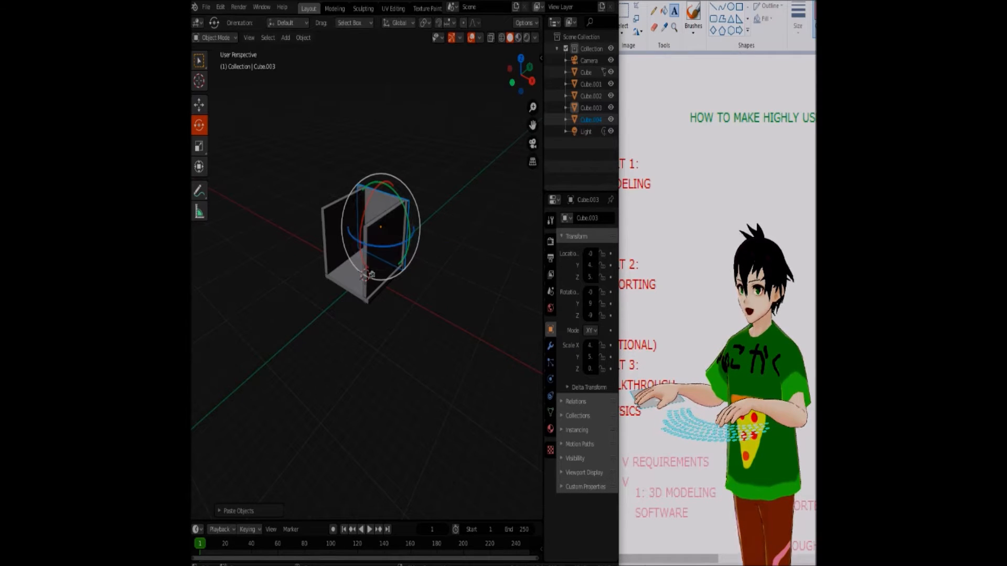
left_click_drag(385, 246, 349, 227)
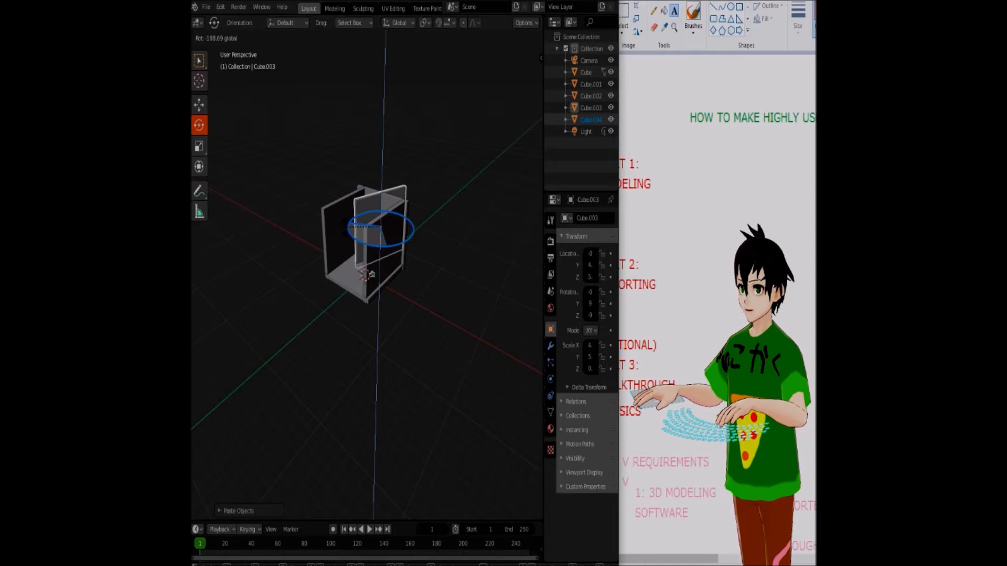
mouse_move(370, 273)
left_mouse_down()
mouse_move(364, 264)
mouse_move(371, 274)
left_mouse_up()
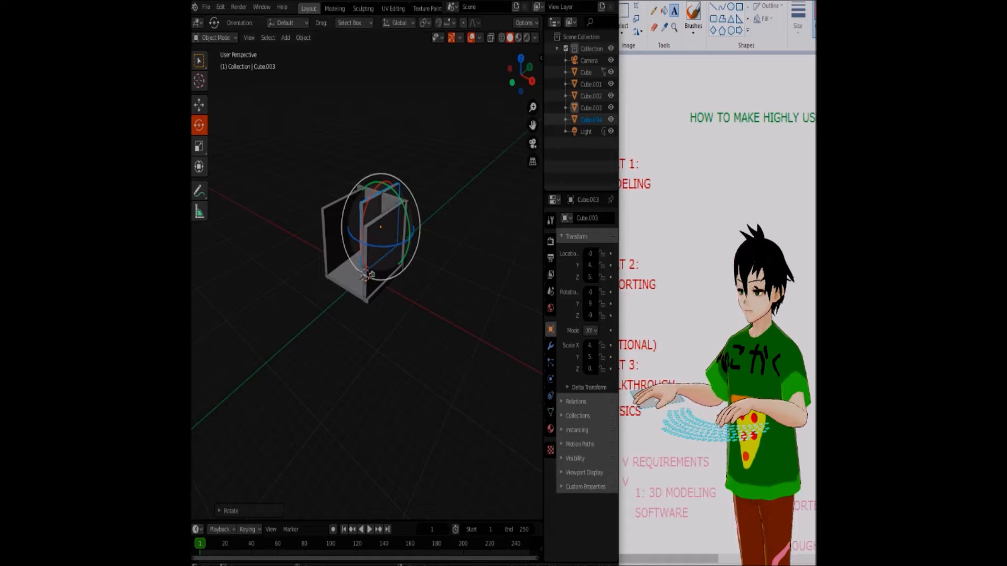
Tilt the copied slab, move it above the positive X side wall as a sloping roof panel, and scale it longer
left_click_drag(407, 218, 394, 192)
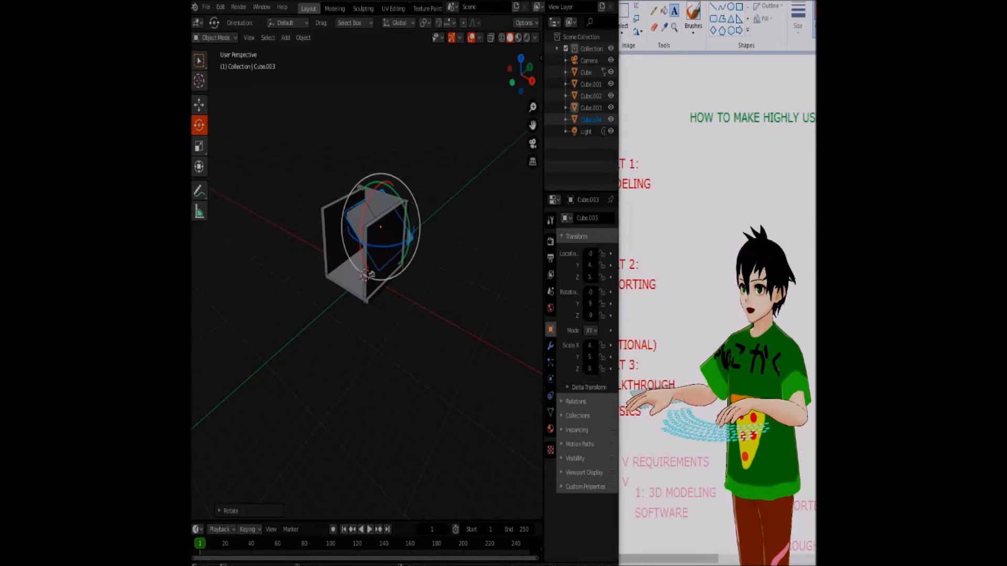
left_click(199, 105)
left_click_drag(380, 226, 406, 201)
left_click(382, 207)
left_click(382, 207)
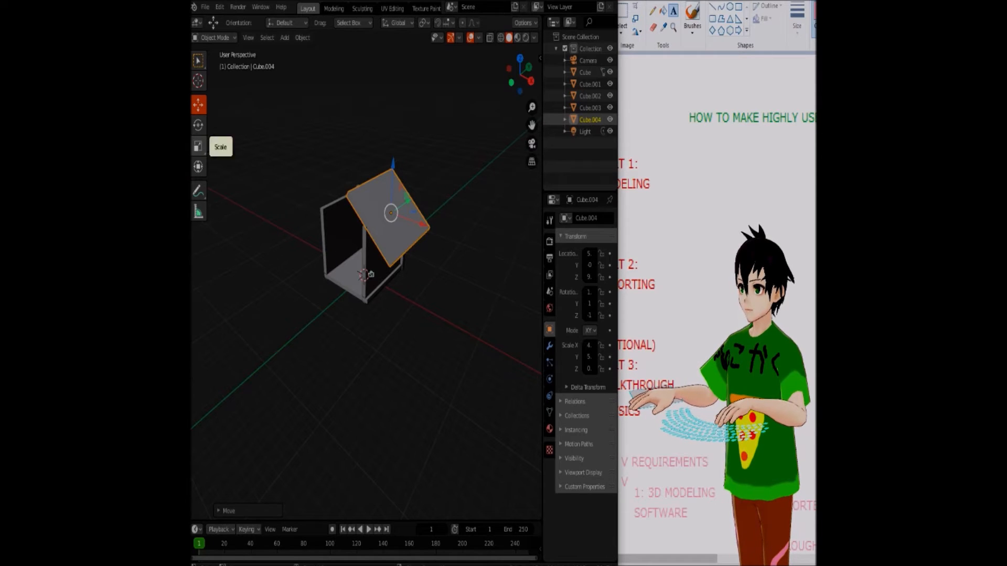
left_click(198, 146)
left_click_drag(407, 196, 425, 196)
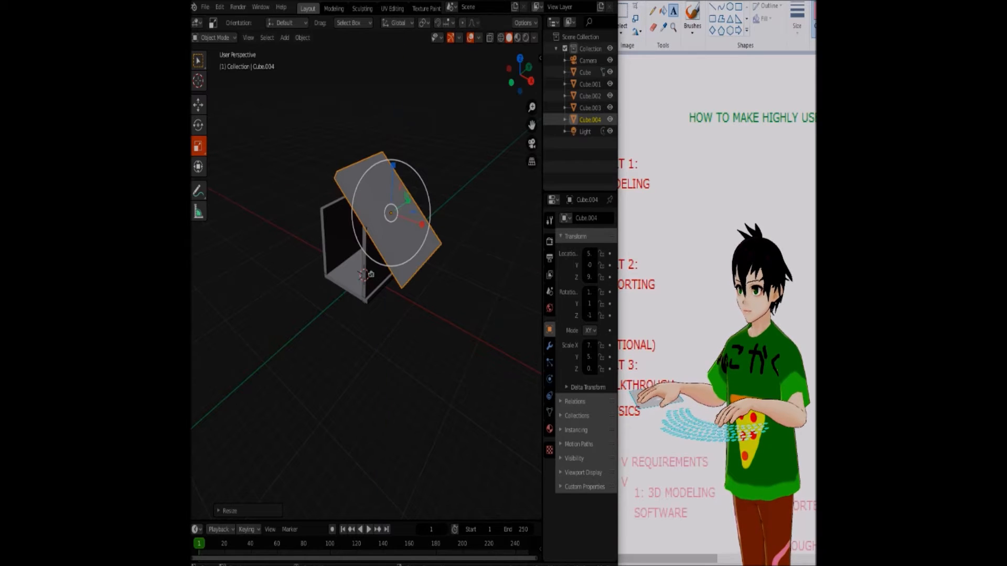
Paste a copy of the roof panel, rotate it to the opposite slope, and move it over the negative X wall to meet at the ridge
key("ctrl+v")
left_click(198, 125)
left_click_drag(388, 227, 360, 104)
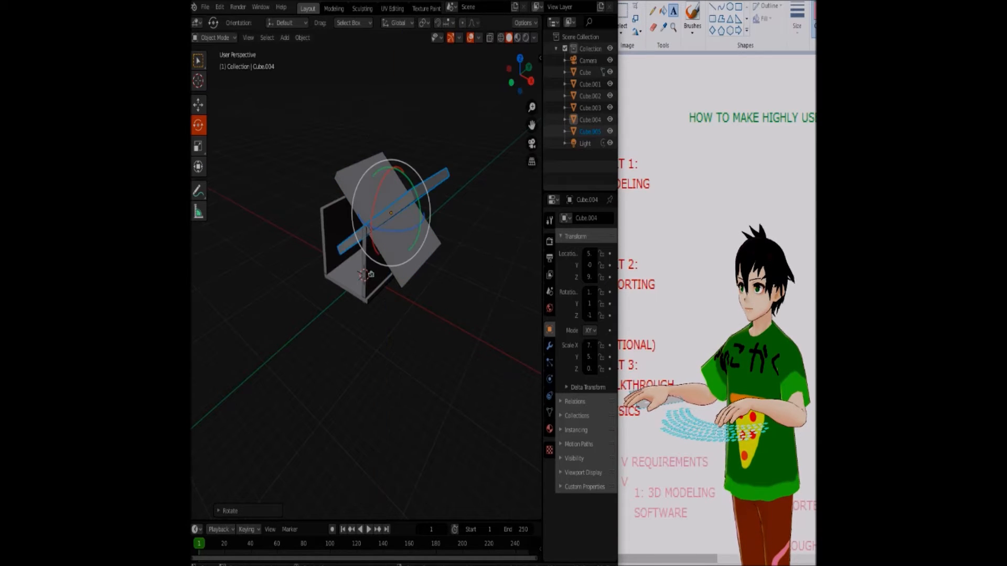
left_click(198, 105)
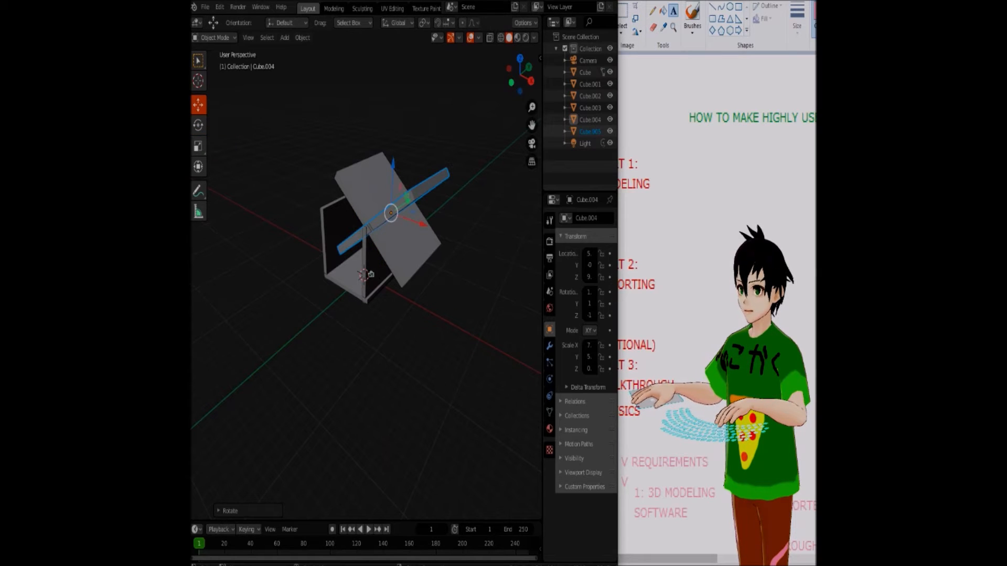
left_click_drag(391, 213, 339, 195)
right_click(443, 255)
right_click(435, 175)
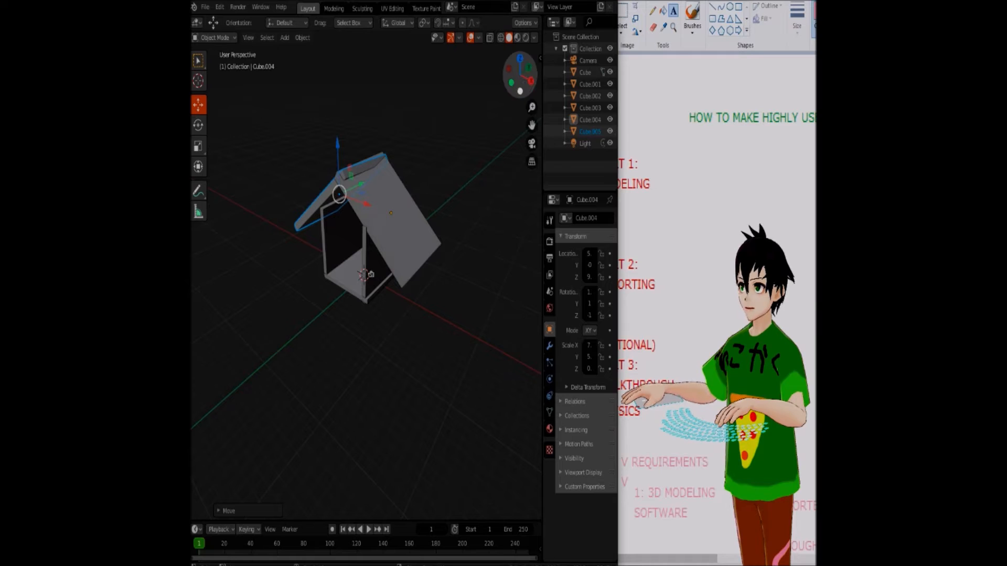
Paste a copy of the back wall and move it along Y to the front edge of the floor
left_click_drag(528, 80, 552, 69)
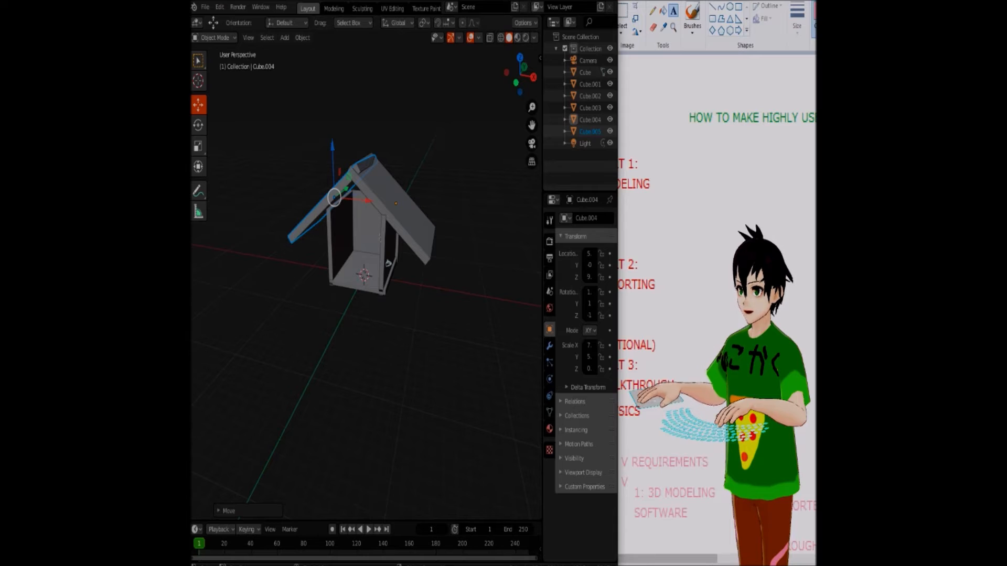
left_click(397, 205)
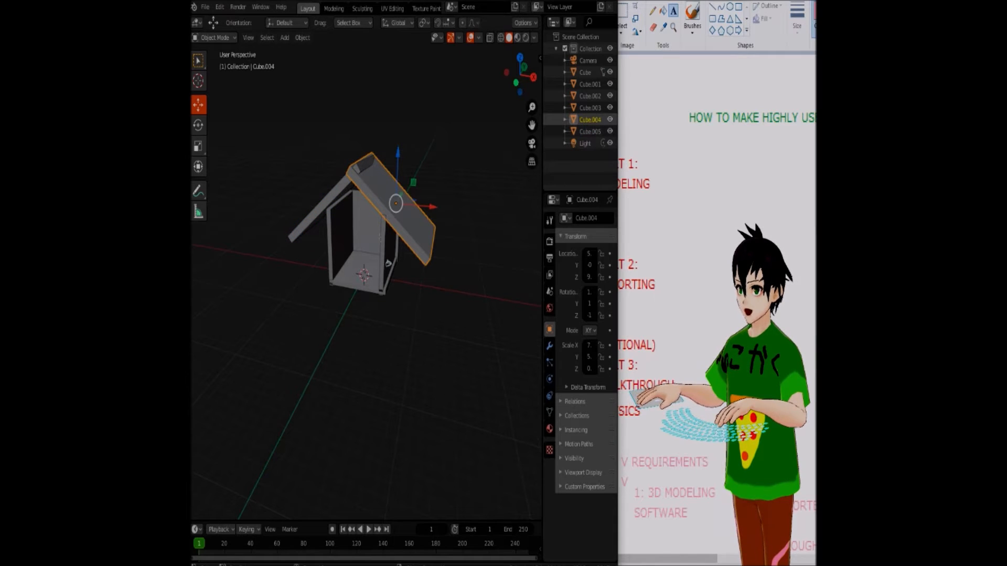
left_click(360, 267)
left_click(397, 204)
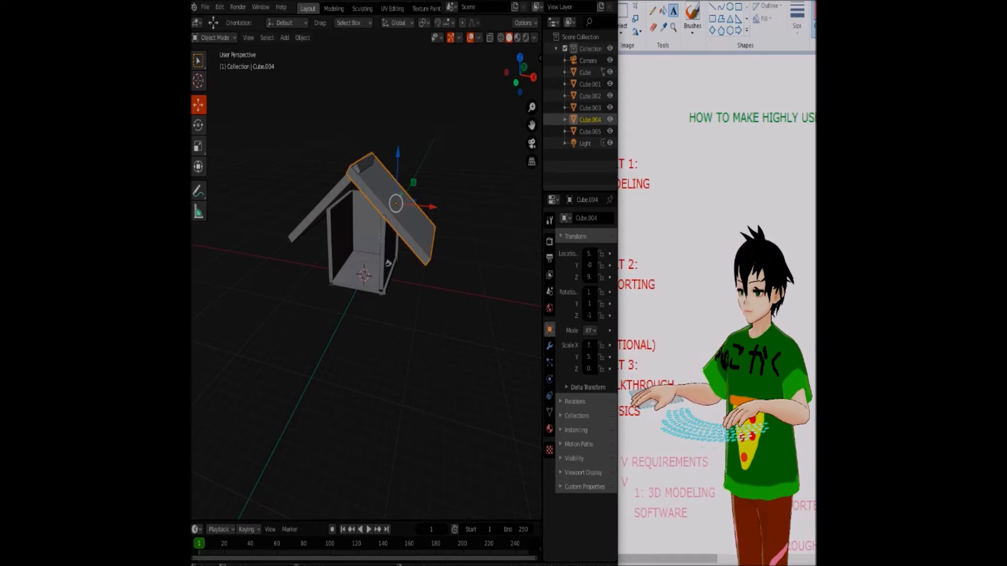
left_click(367, 225)
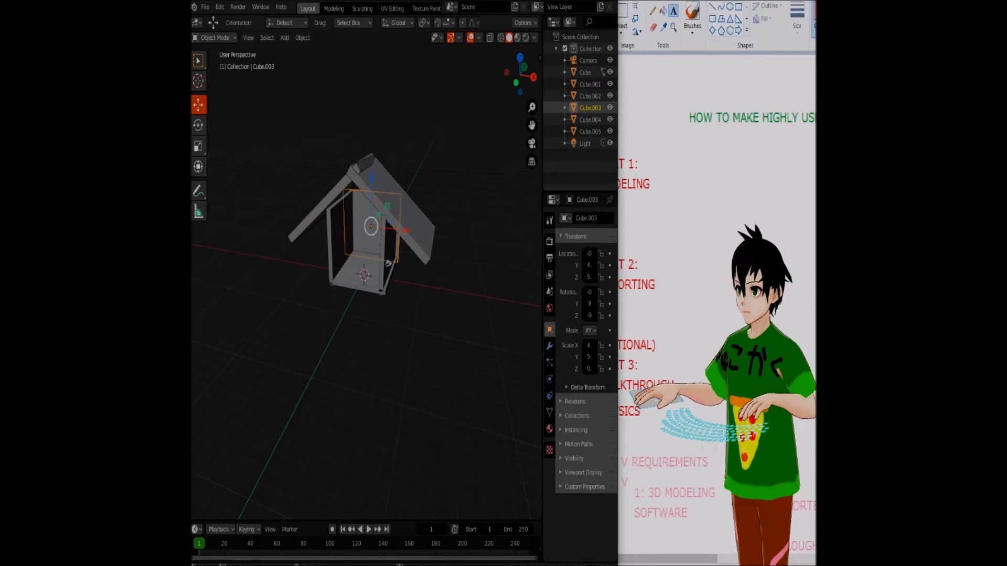
key("ctrl+v")
left_click_drag(379, 215, 362, 240)
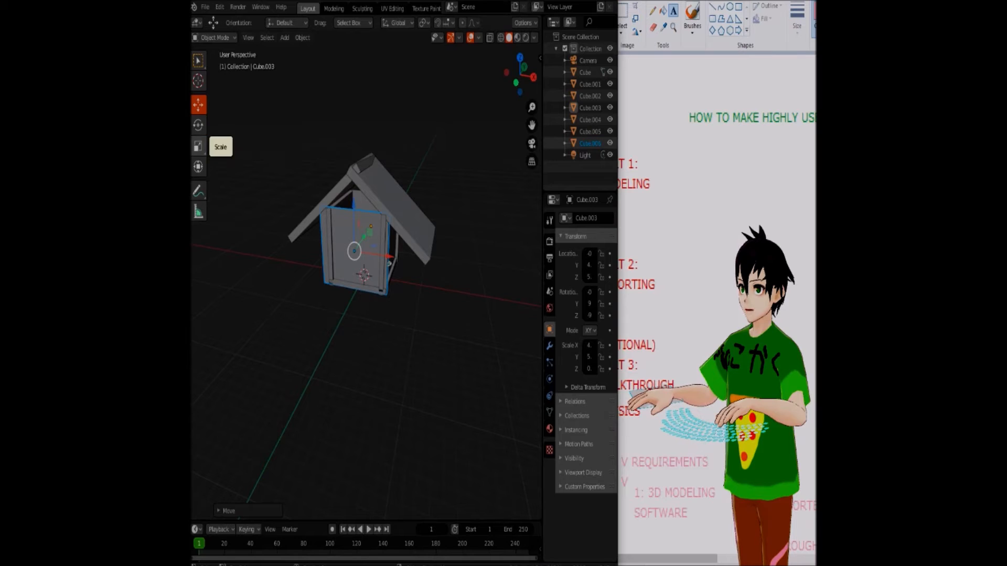
Tilt the front slab away from vertical and raise it along Z to sit beneath the roof over the open front
left_click(199, 125)
left_click_drag(345, 241, 382, 103)
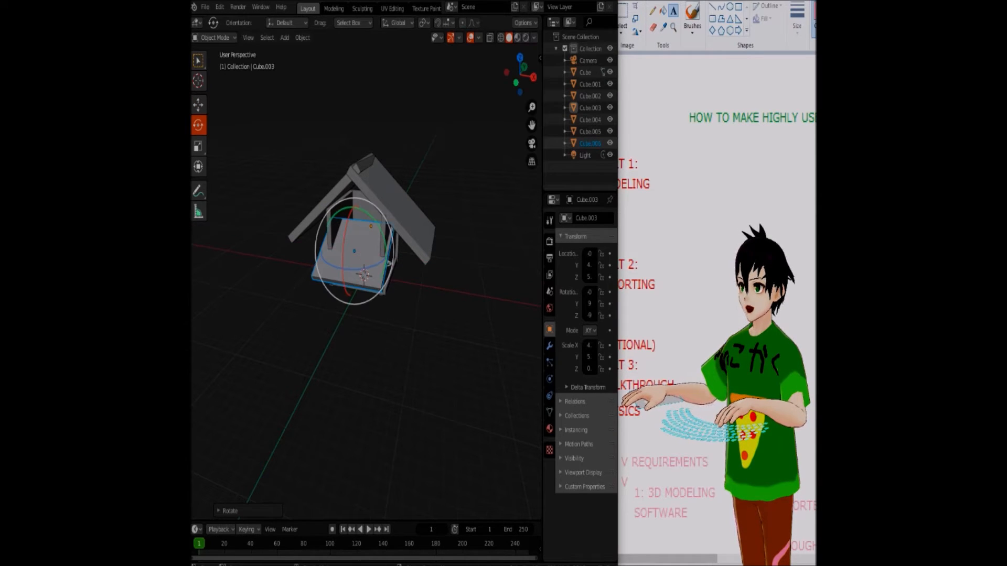
left_click(199, 104)
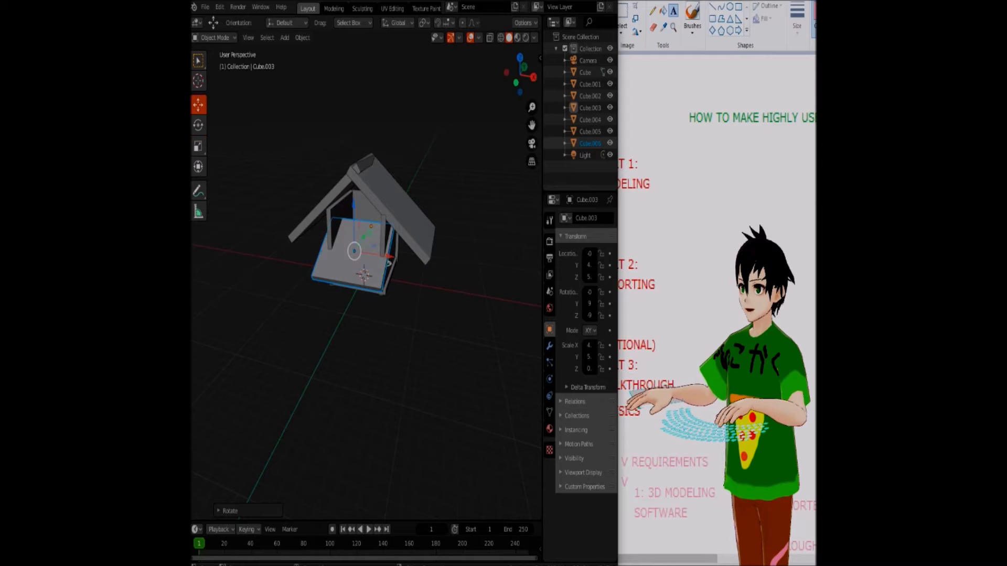
left_click_drag(354, 205, 354, 170)
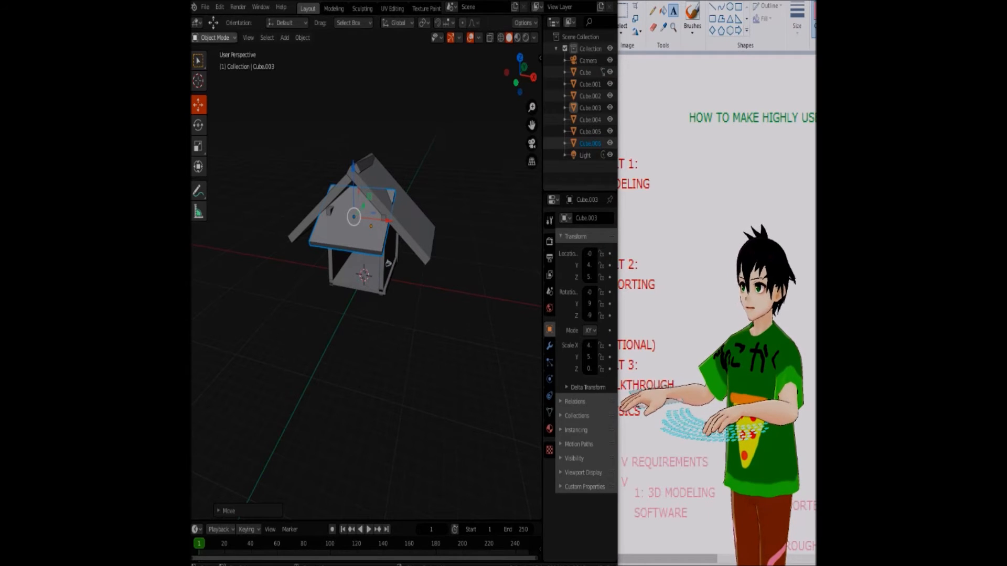
left_click(204, 7)
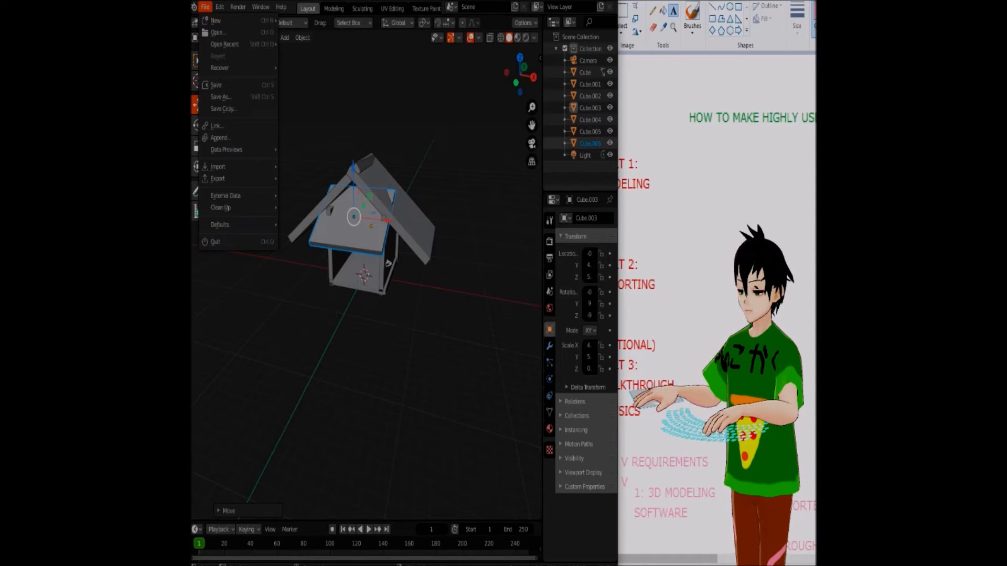
mouse_move(221, 207)
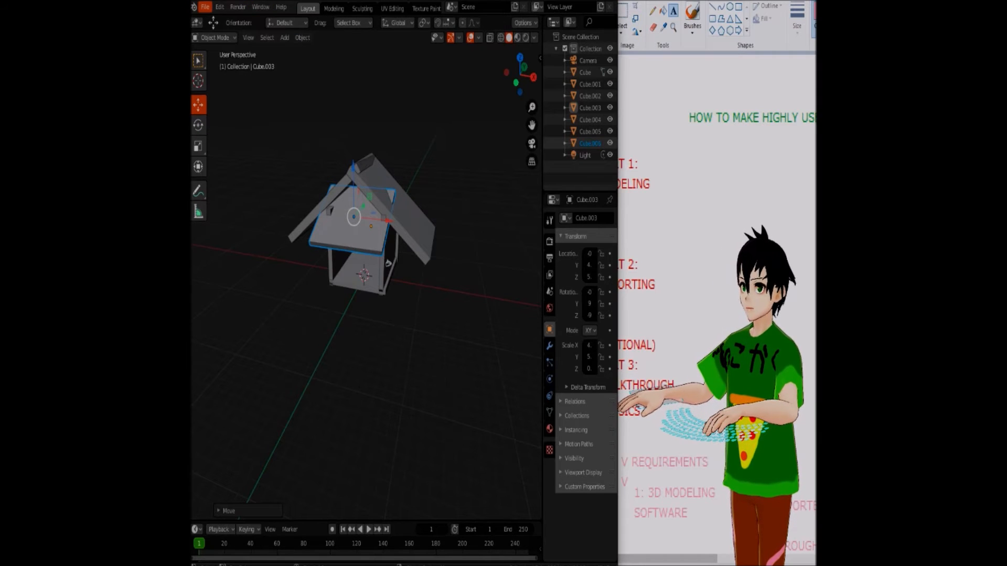
left_click(205, 7)
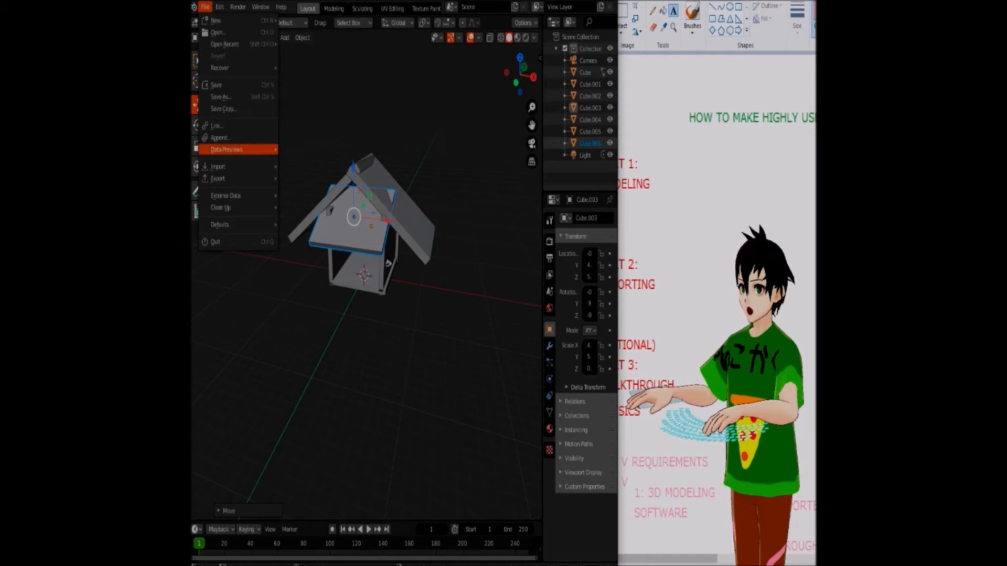
mouse_move(220, 179)
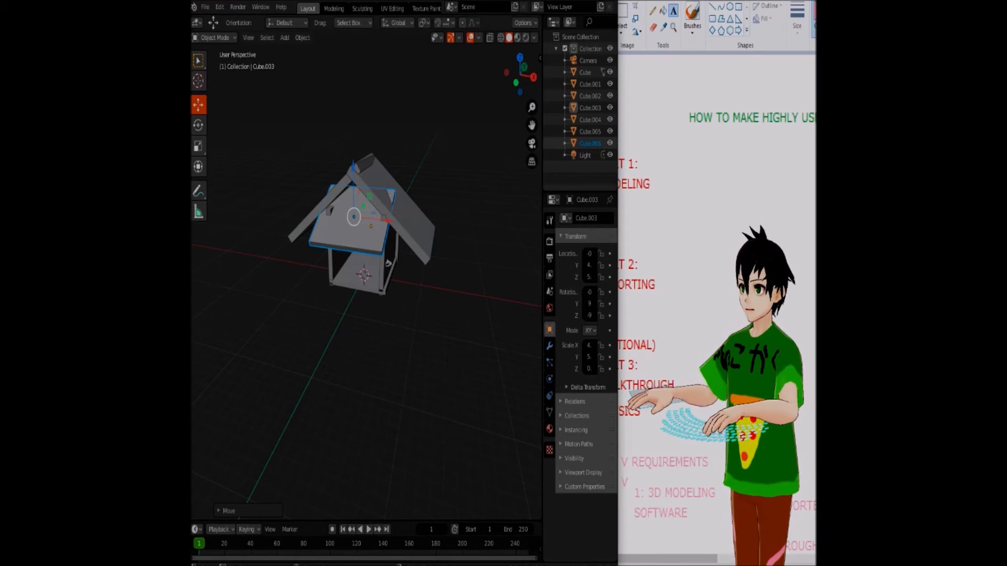
left_click(205, 7)
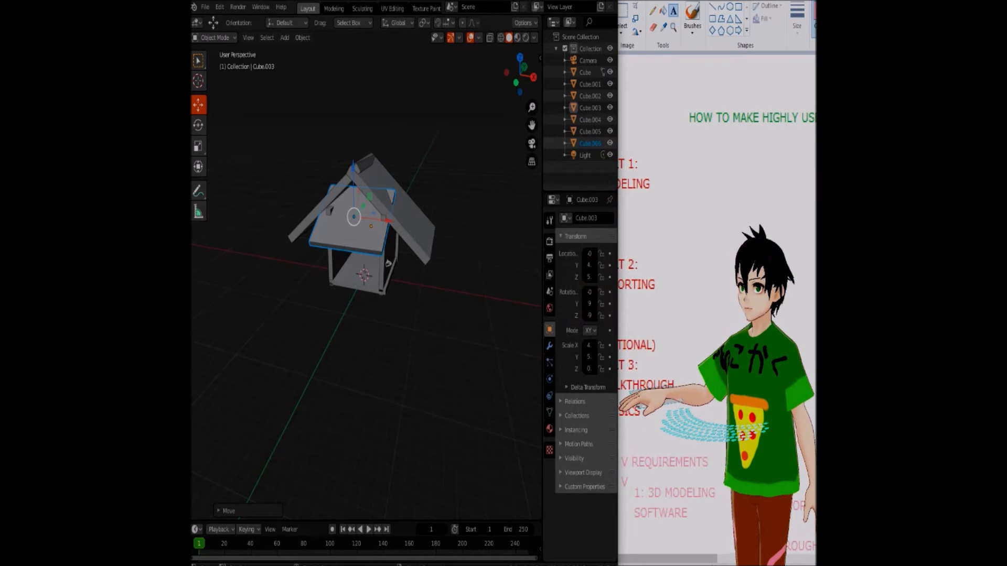
Start an FBX export of the scene and open New Folder(1) as its destination
left_click(205, 7)
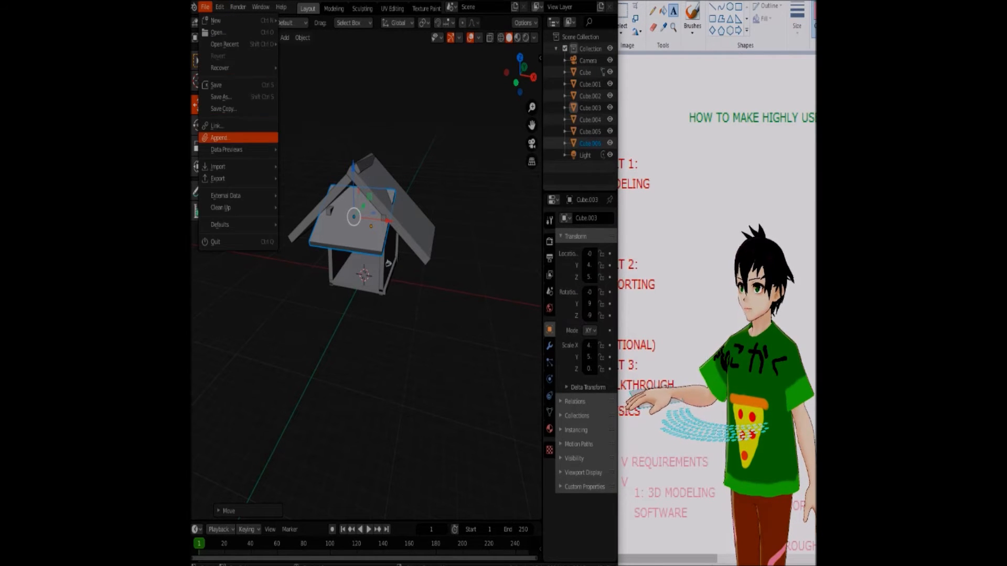
mouse_move(218, 179)
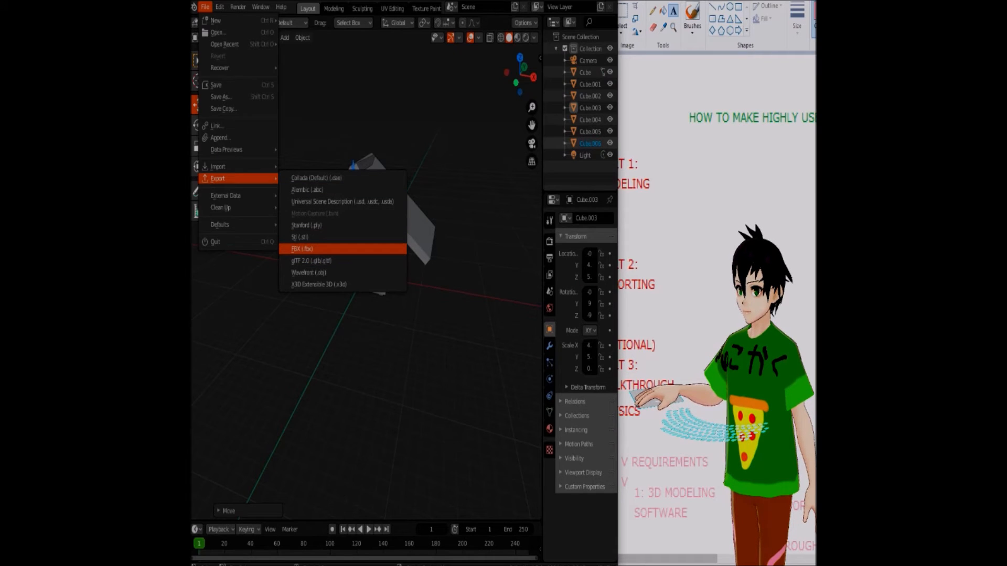
left_click(301, 249)
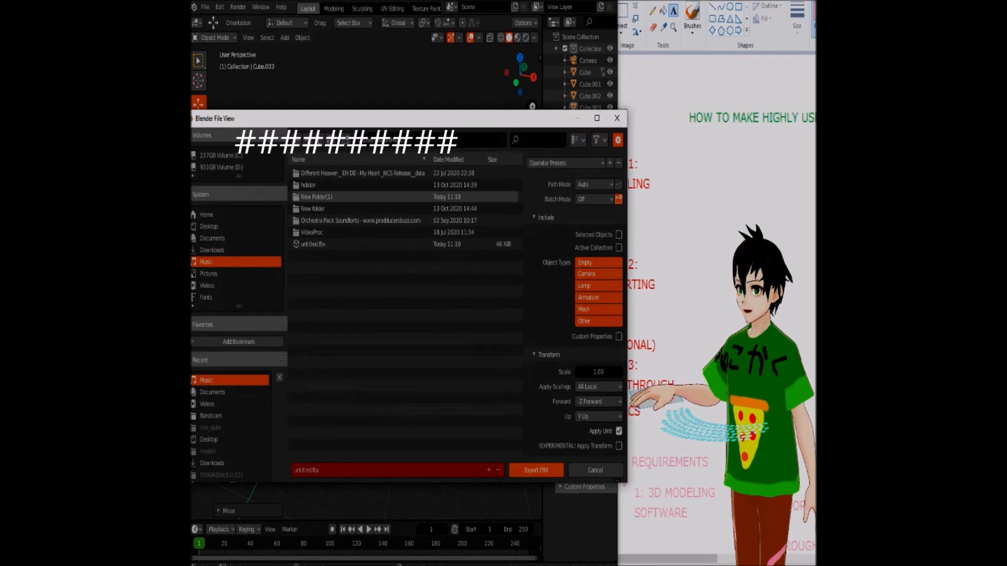
double_click(315, 197)
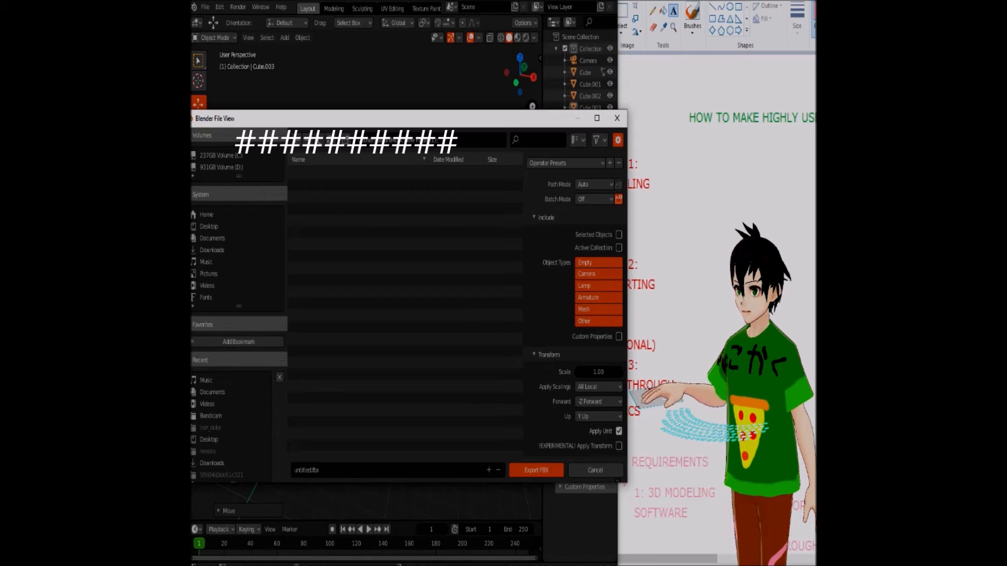
Replace the export's file name with "terrible house.fbx" and confirm it
left_click(311, 471)
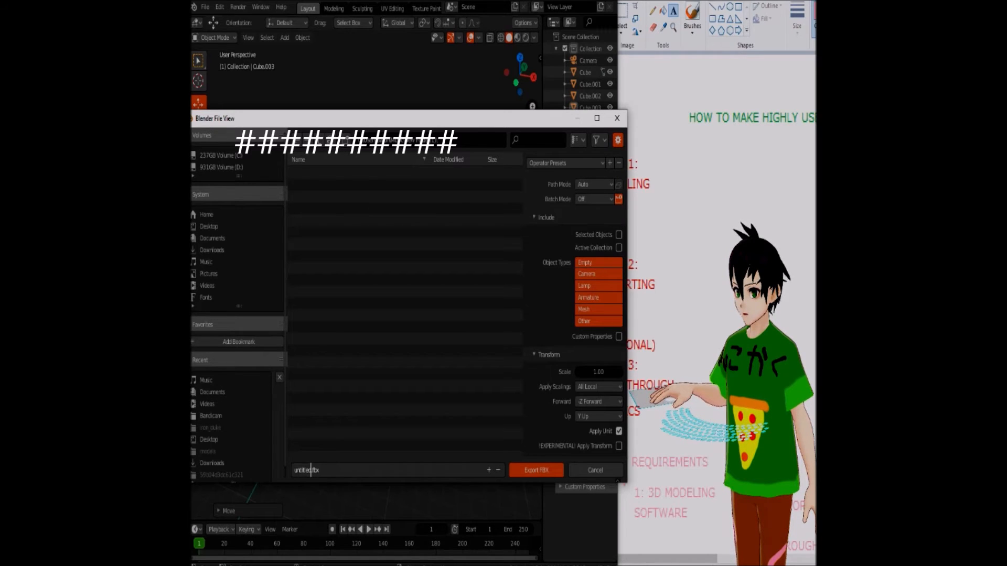
key("BackSpace")
key("BackSpace")
key("BackSpace")
key("BackSpace")
key("BackSpace")
key("BackSpace")
key("BackSpace")
key("BackSpace")
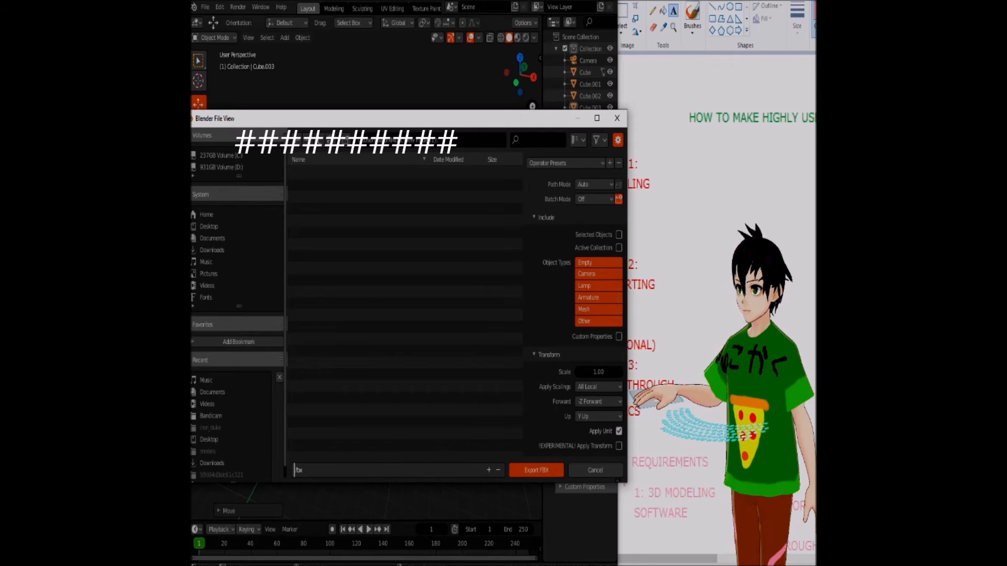
type("terrible house")
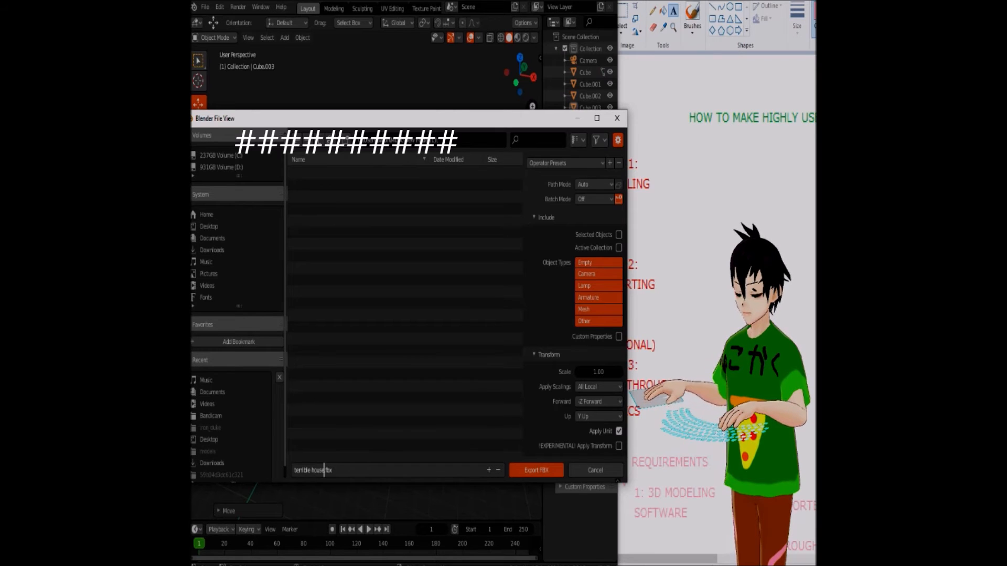
key("Return")
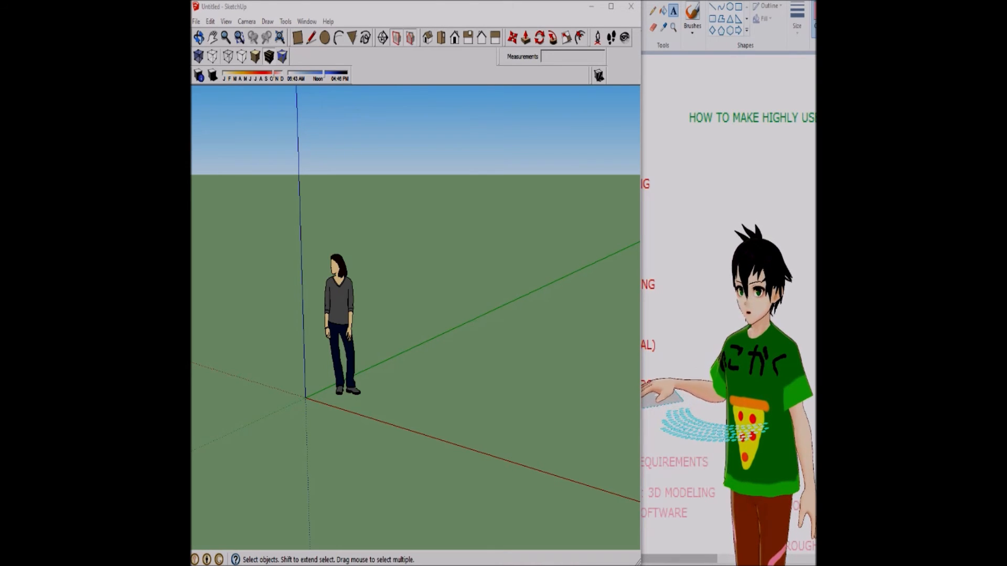
Switch to SketchUp, narrow its window, and delete the default person figure from the empty model
left_click_drag(641, 292, 619, 292)
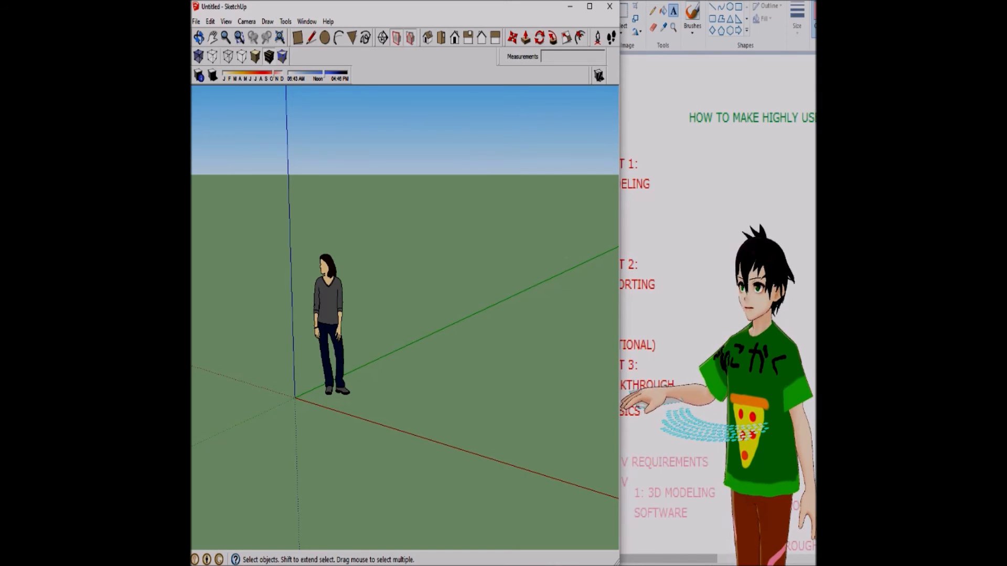
left_click(329, 314)
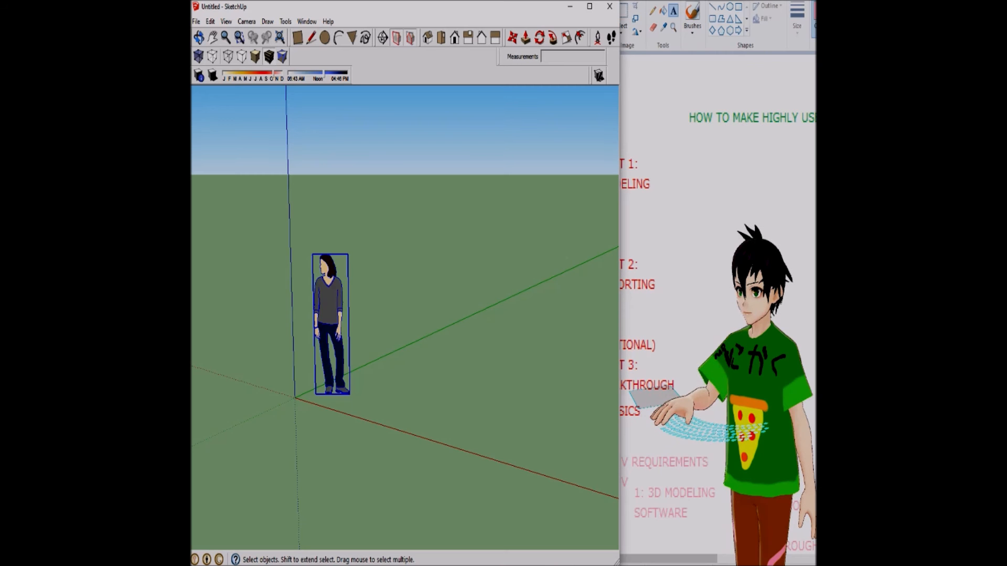
key("Delete")
Import untitled.dae from New Folder(1) as a Google Earth/COLLADA file, continuing despite the validation warning
left_click(195, 21)
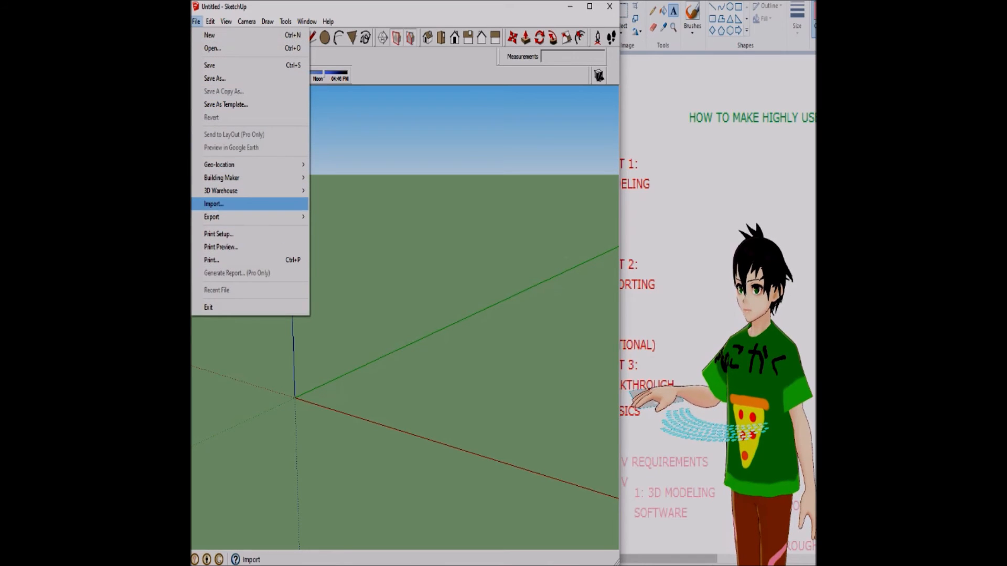
mouse_move(247, 217)
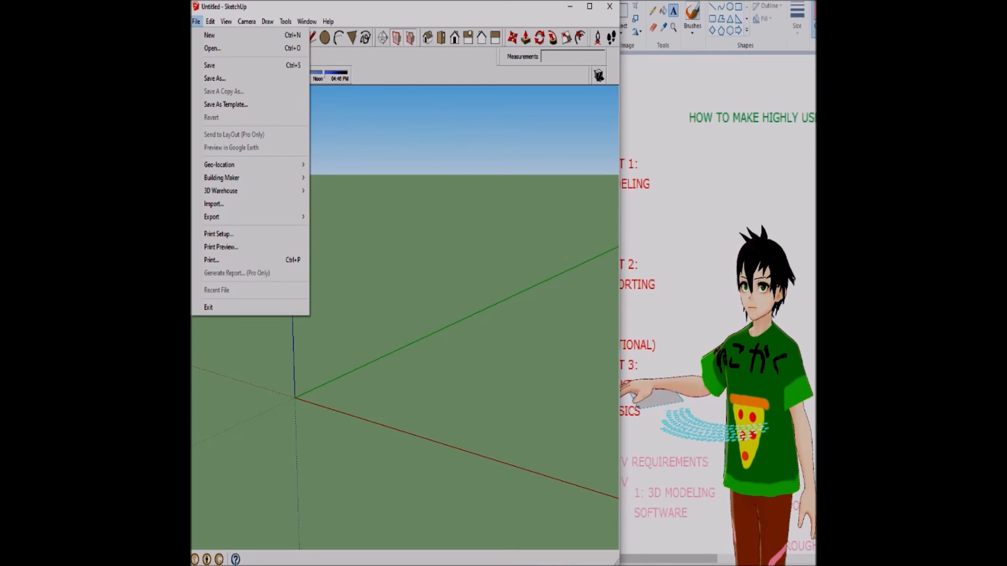
left_click(214, 204)
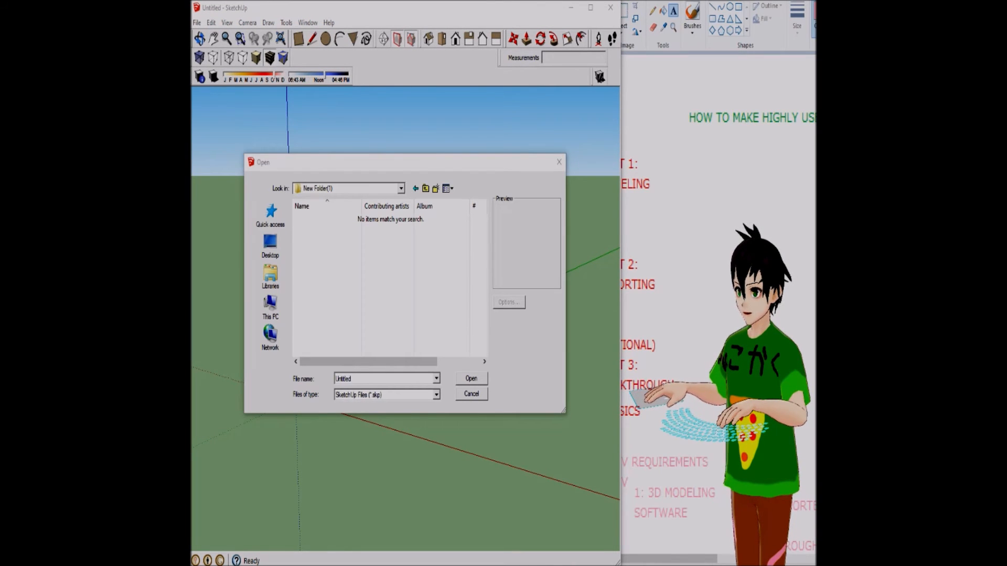
left_click(436, 394)
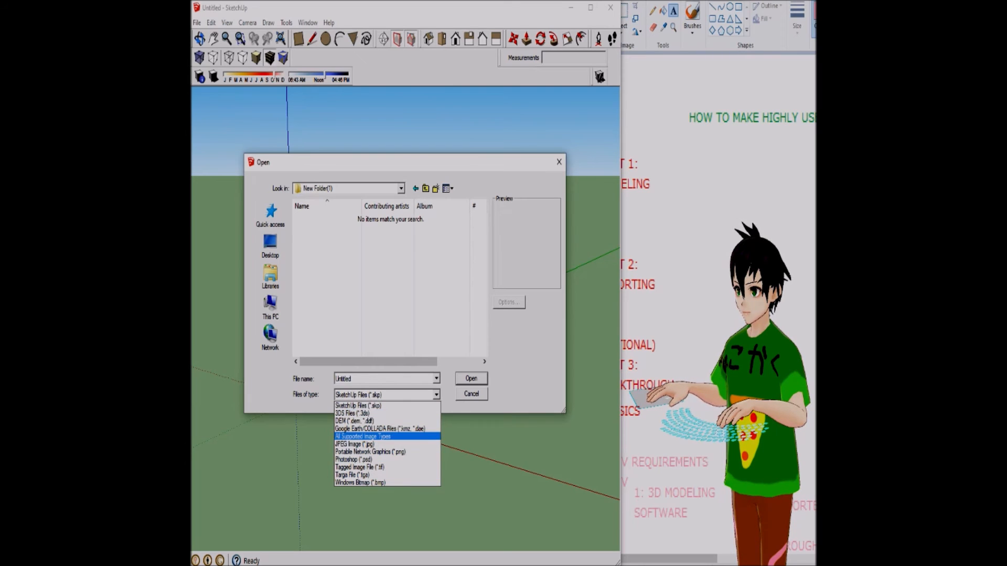
left_click(387, 429)
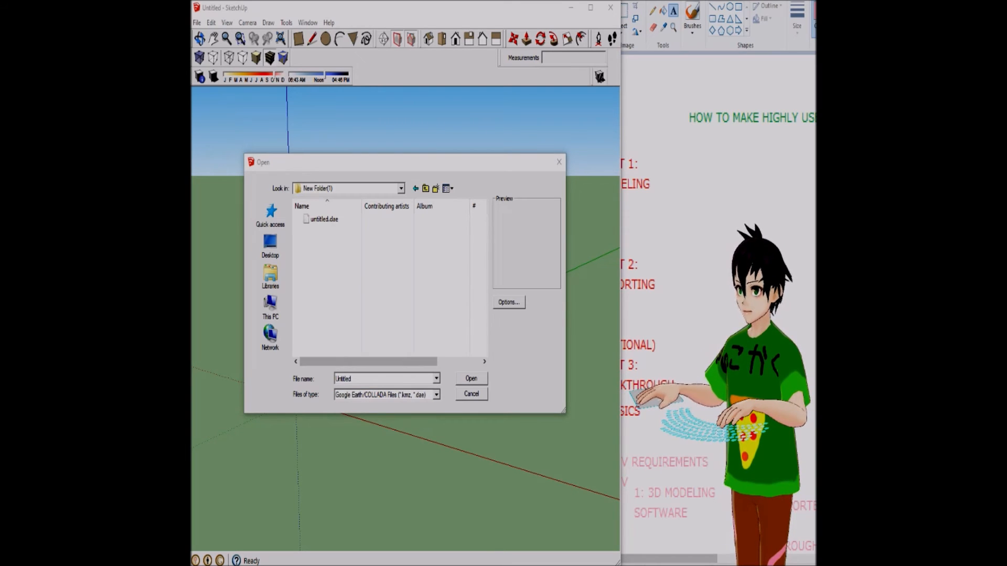
left_click(324, 219)
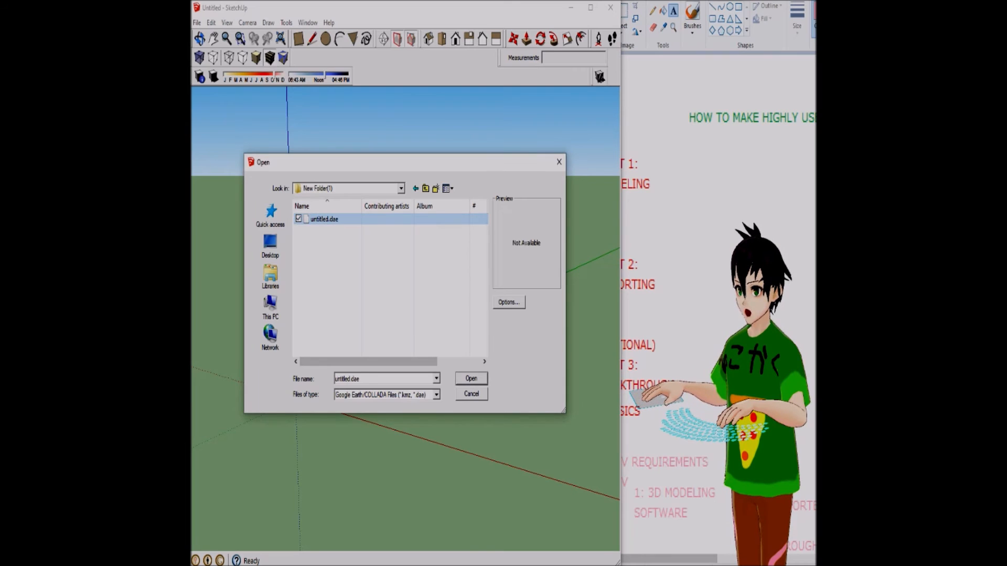
left_click(472, 379)
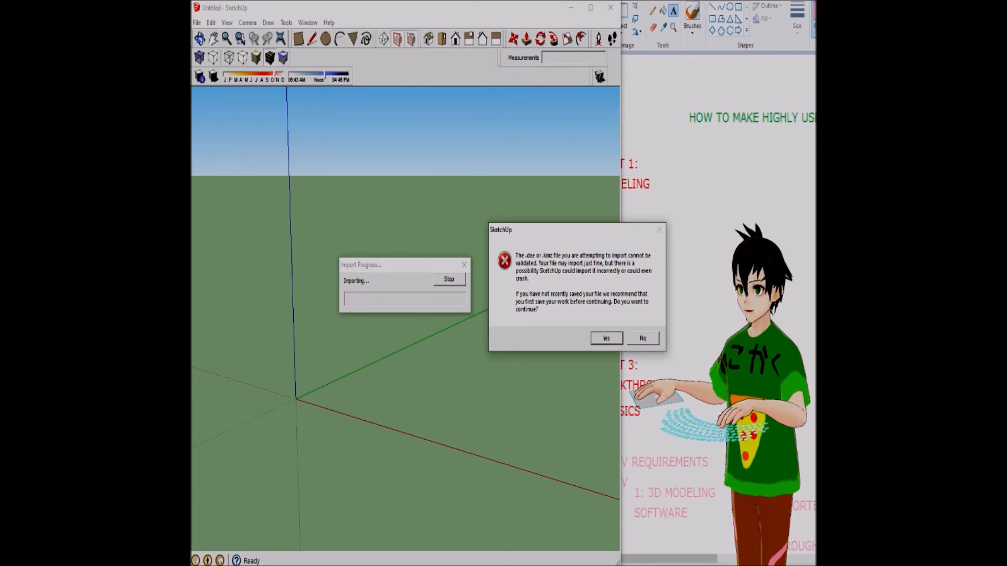
left_click(607, 338)
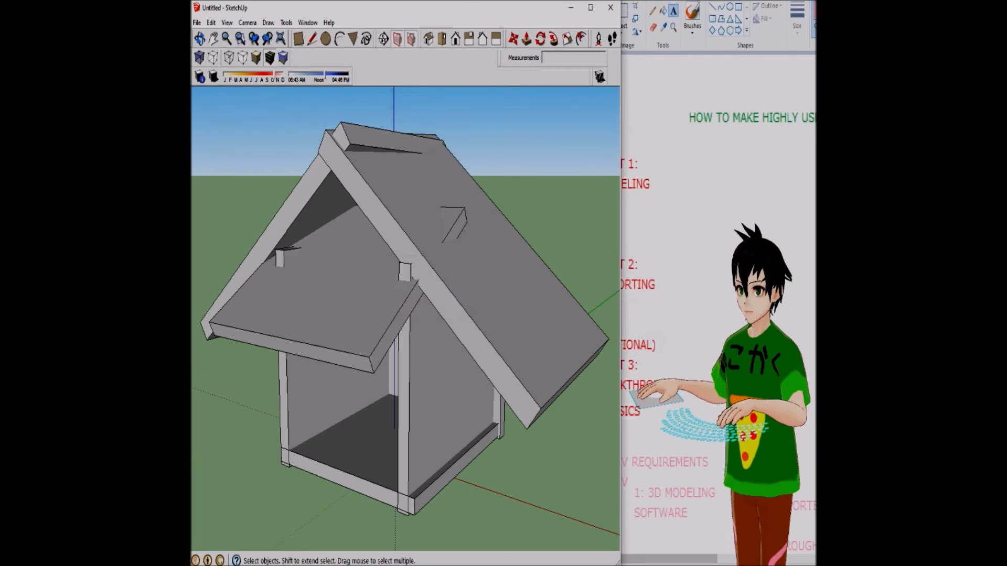
Position the camera on the floor inside the house's open front, and exit the Look Around tool
scroll(405, 396, "down", 3)
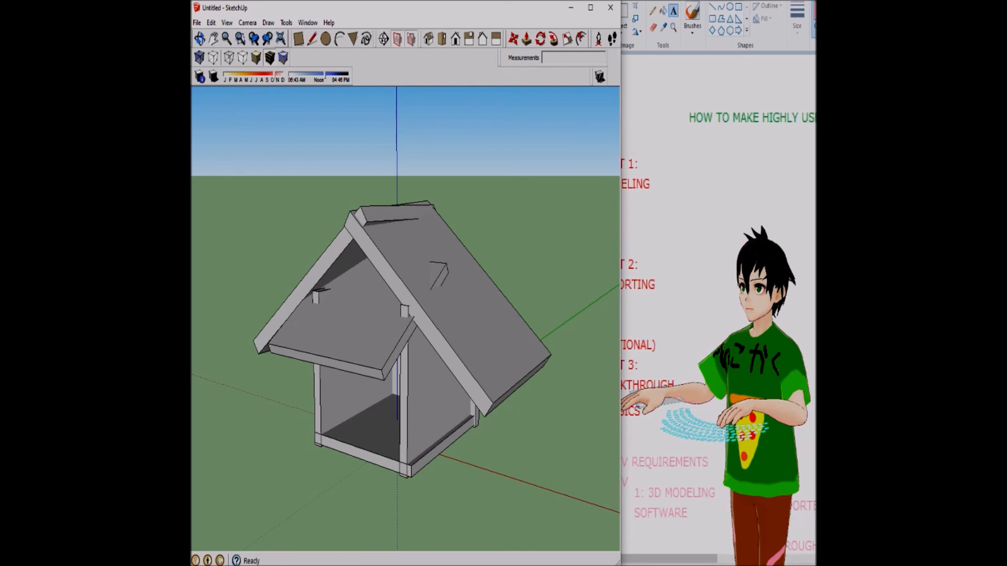
left_click(598, 38)
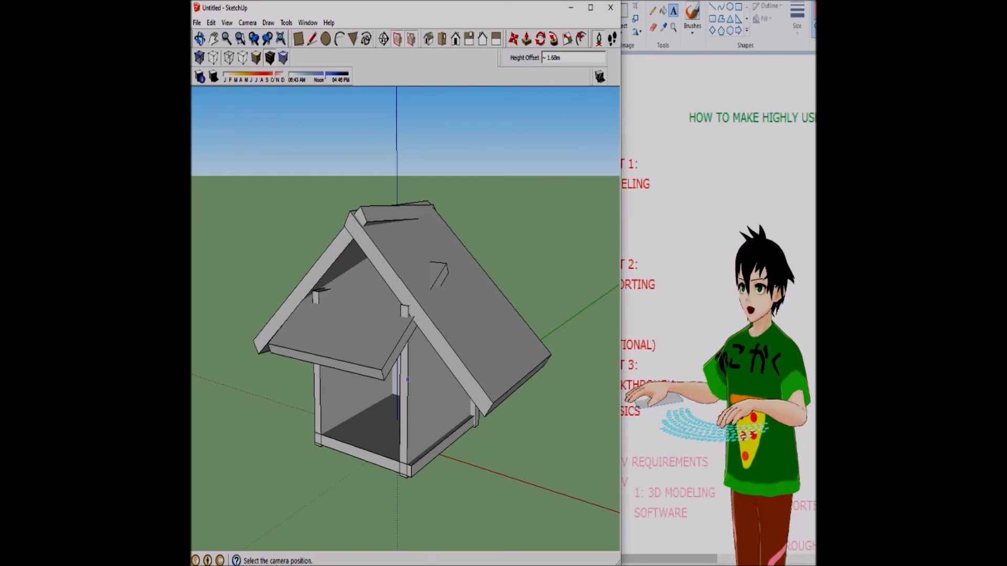
left_click(362, 432)
right_click(457, 296)
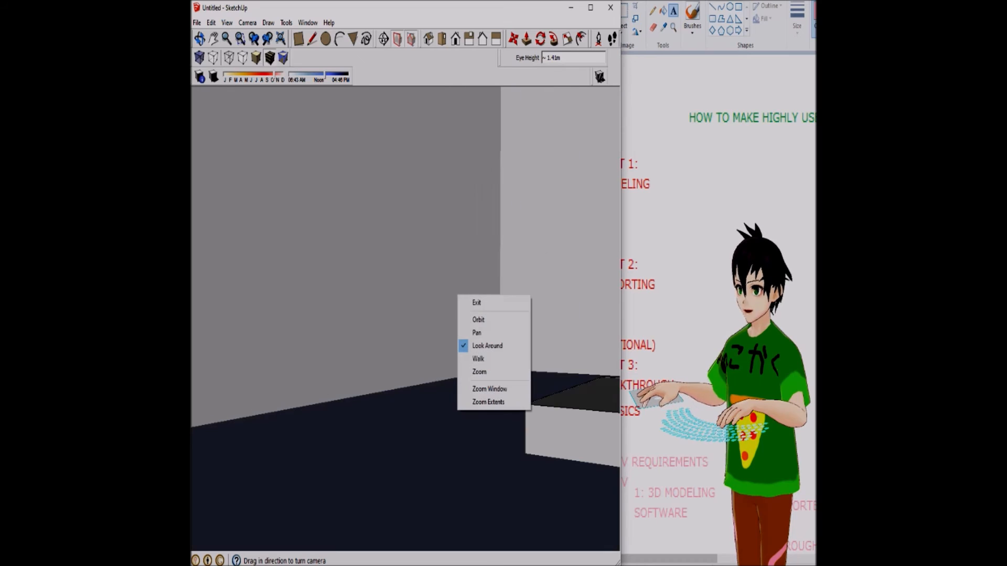
key("Escape")
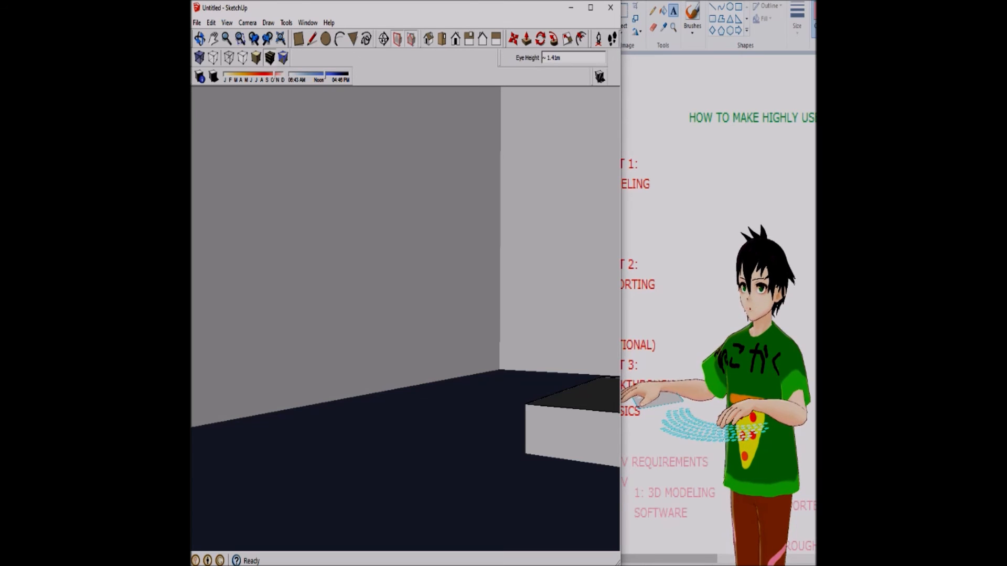
Widen the SketchUp window slightly and try to set the camera's eye height to 78
right_click(498, 197)
left_click_drag(527, 58, 525, 58)
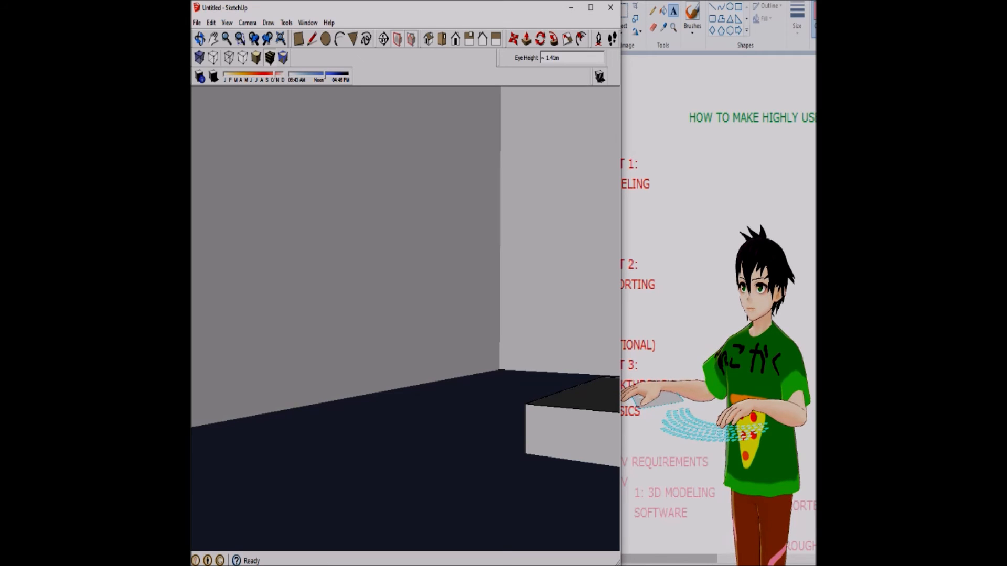
mouse_move(622, 70)
left_mouse_down()
mouse_move(734, 92)
mouse_move(641, 95)
left_mouse_up()
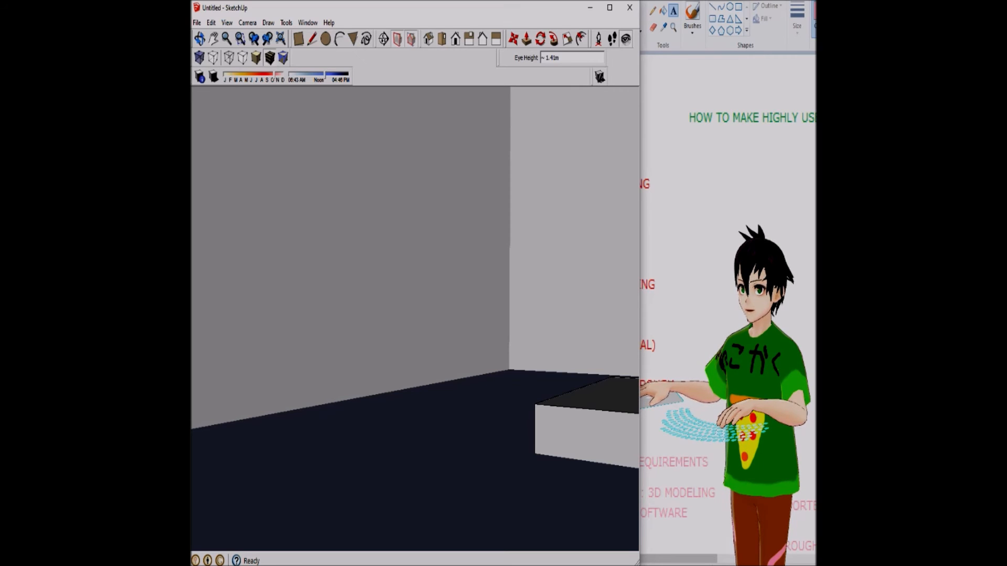
type("7")
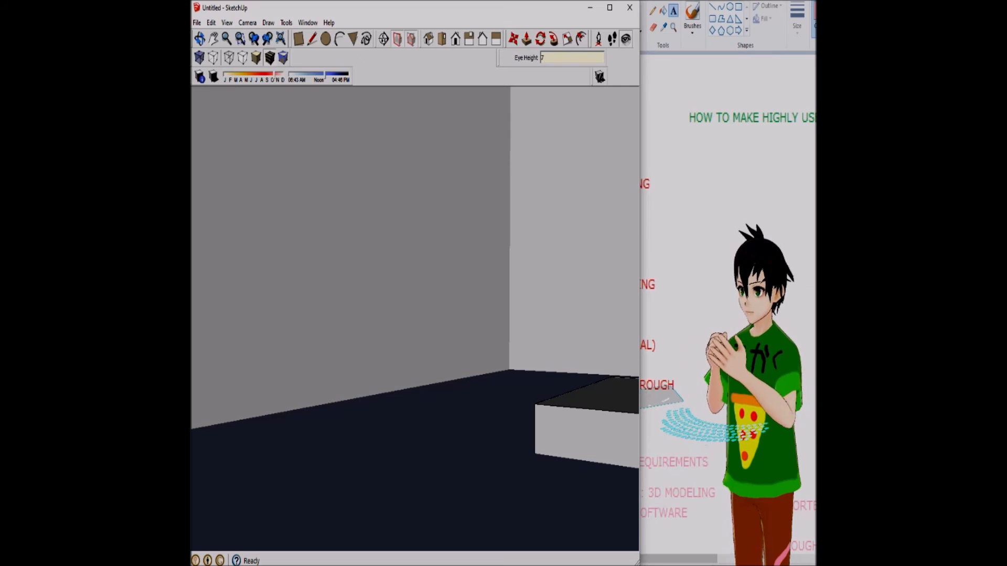
type("8")
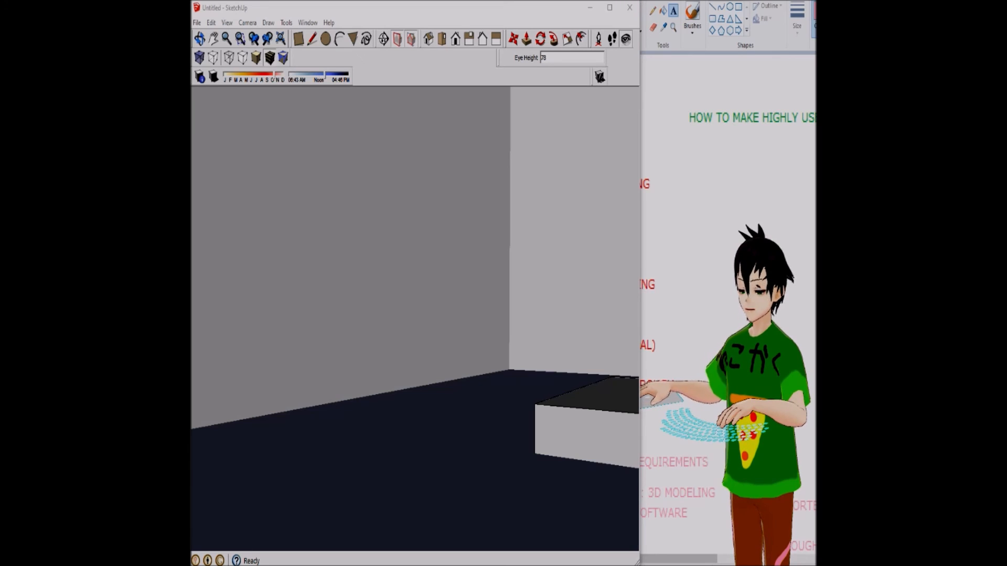
left_click(659, 385)
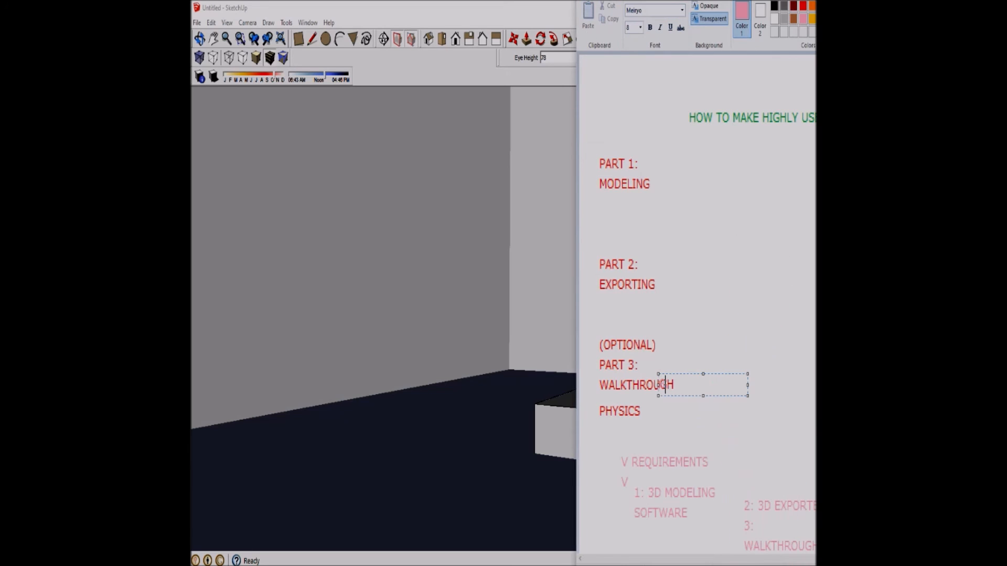
left_click_drag(577, 283, 574, 283)
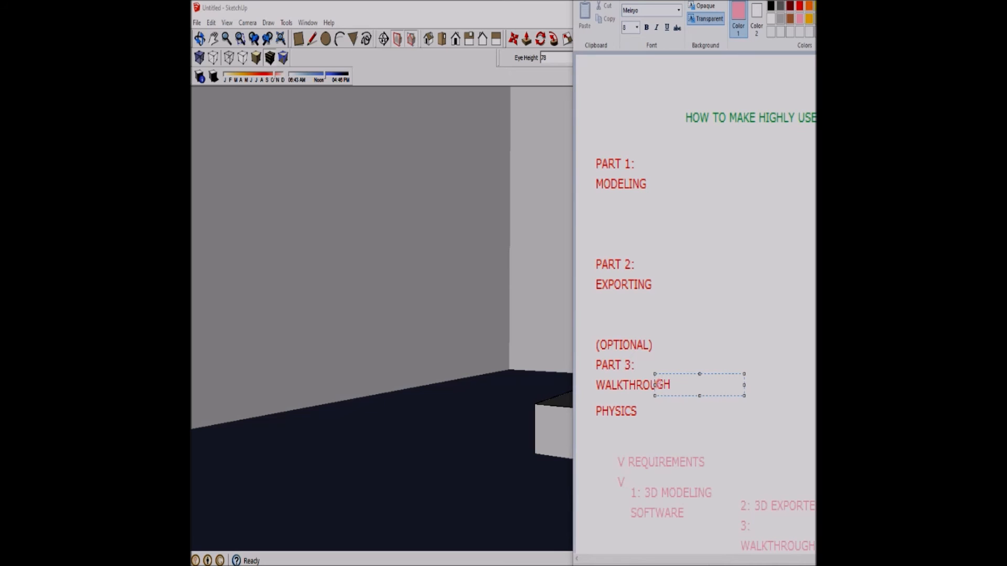
key("alt+Tab")
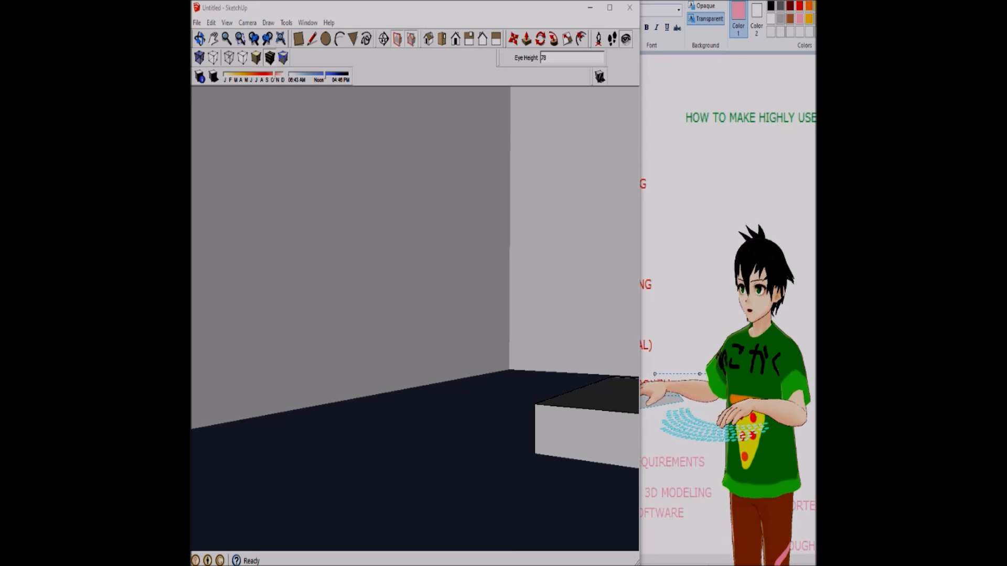
mouse_move(415, 320)
left_mouse_down()
mouse_move(378, 225)
mouse_move(382, 446)
mouse_move(396, 367)
left_mouse_up()
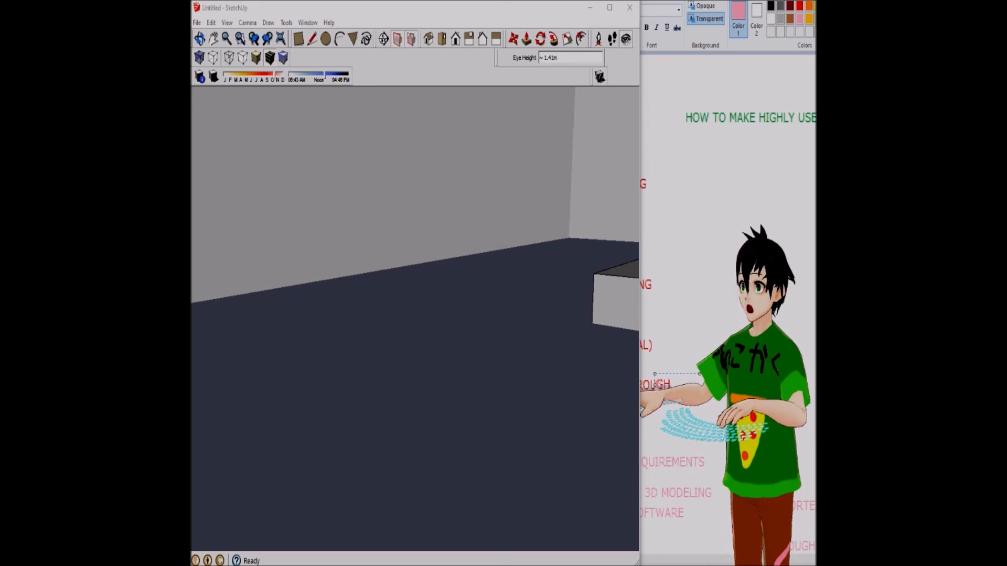
left_click(227, 22)
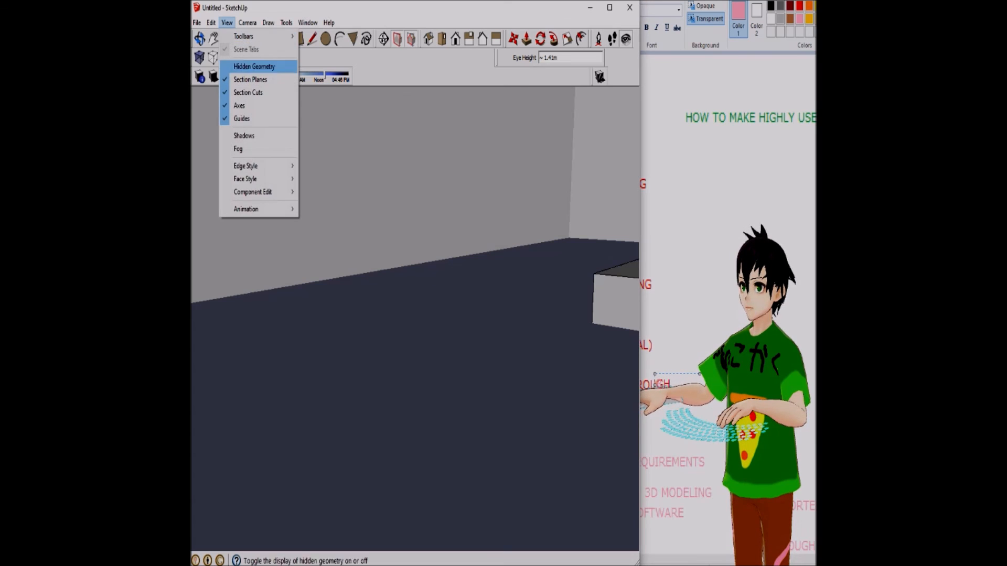
mouse_move(211, 23)
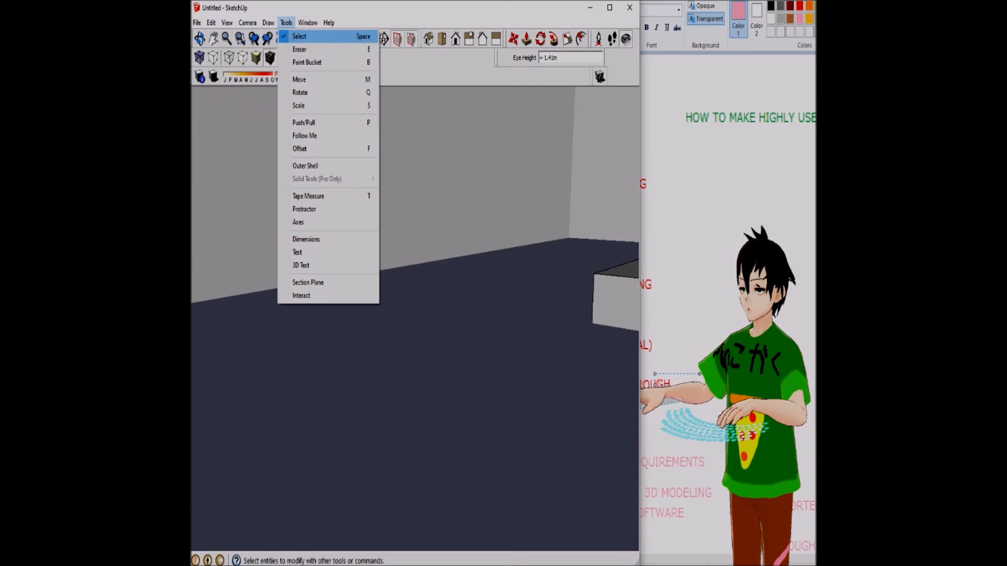
left_click(286, 22)
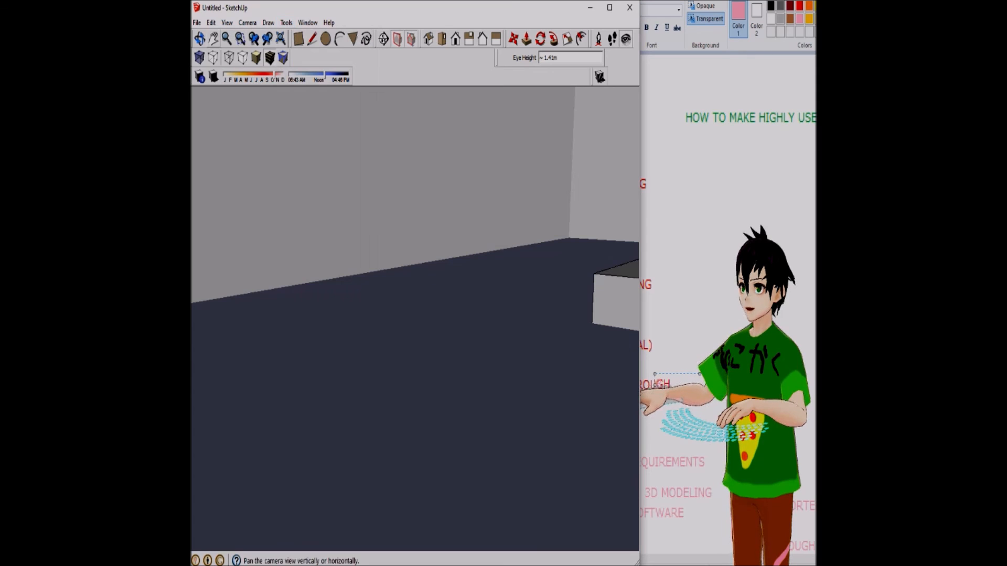
Pan and walk the camera through the house, ending outside with the front edge of its base in view
left_click(213, 38)
left_click_drag(414, 225, 401, 358)
left_click(612, 39)
left_click_drag(511, 310, 540, 258)
right_click(540, 258)
left_click(387, 285)
left_click_drag(415, 347, 461, 349)
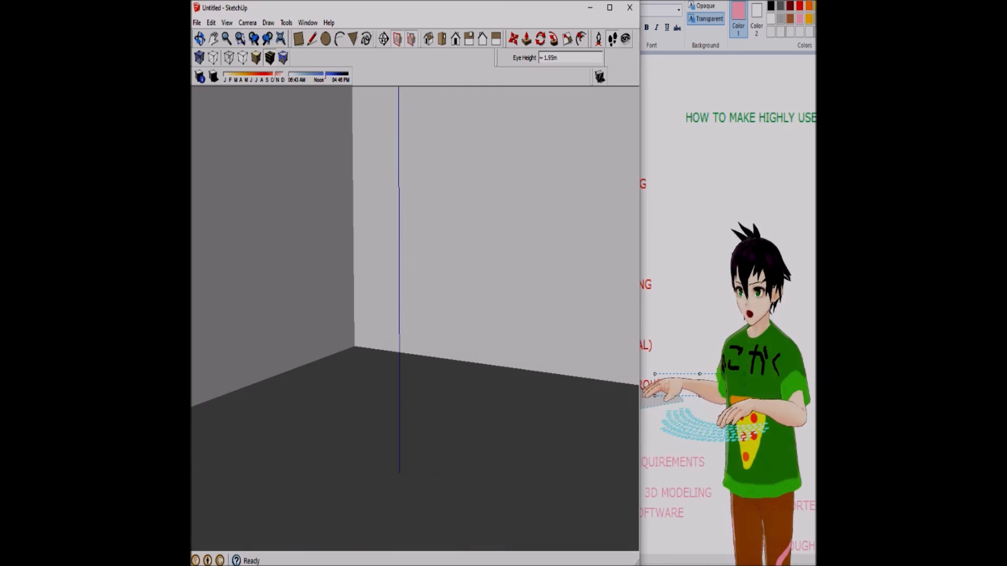
left_click_drag(426, 277, 422, 349)
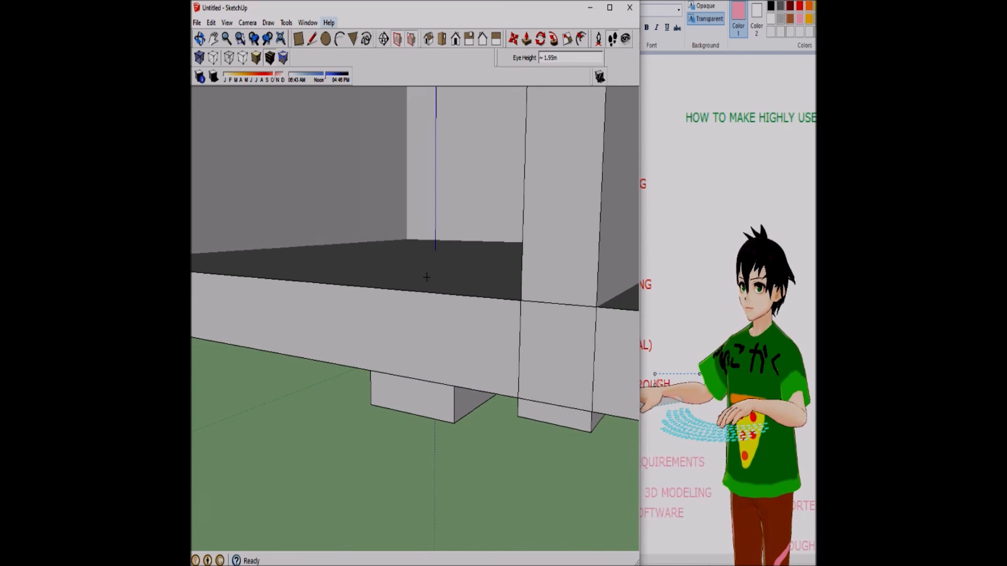
Draw a closed four-sided outline with the Line tool at the house's front base and split it with a diagonal about 1.57 m long
left_click(312, 39)
left_click(370, 341)
left_click(287, 367)
left_click(387, 387)
left_click(458, 353)
left_click(369, 341)
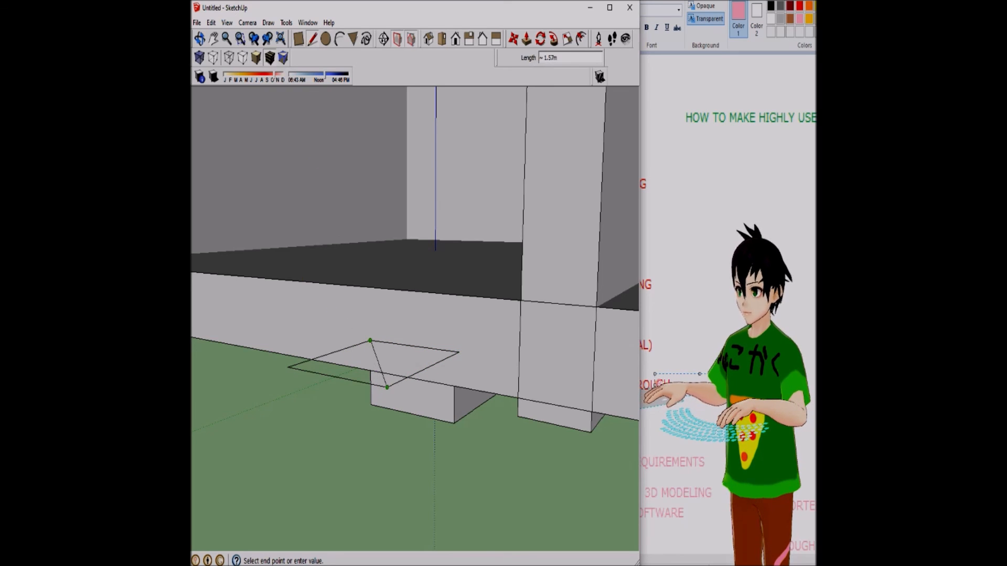
left_click(387, 387)
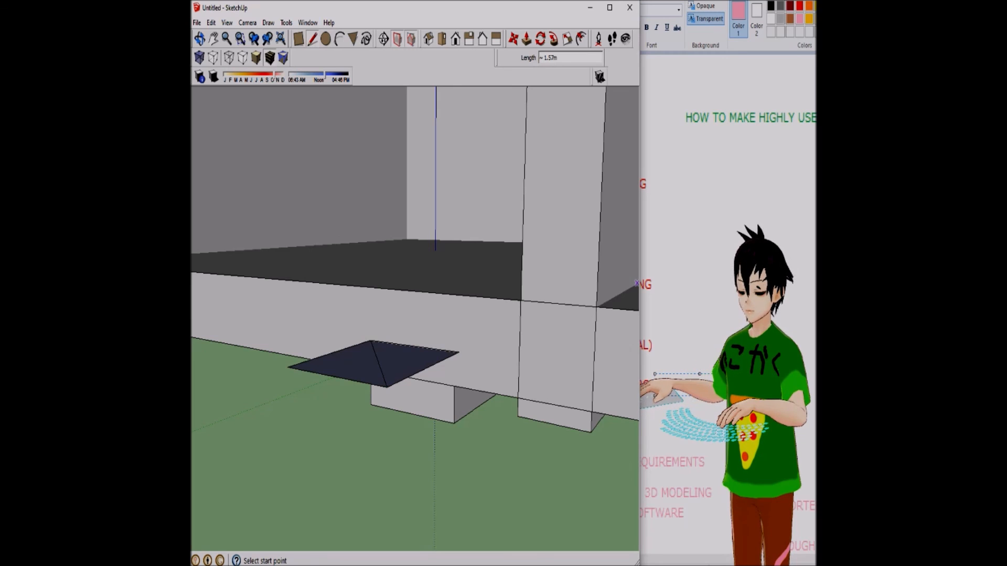